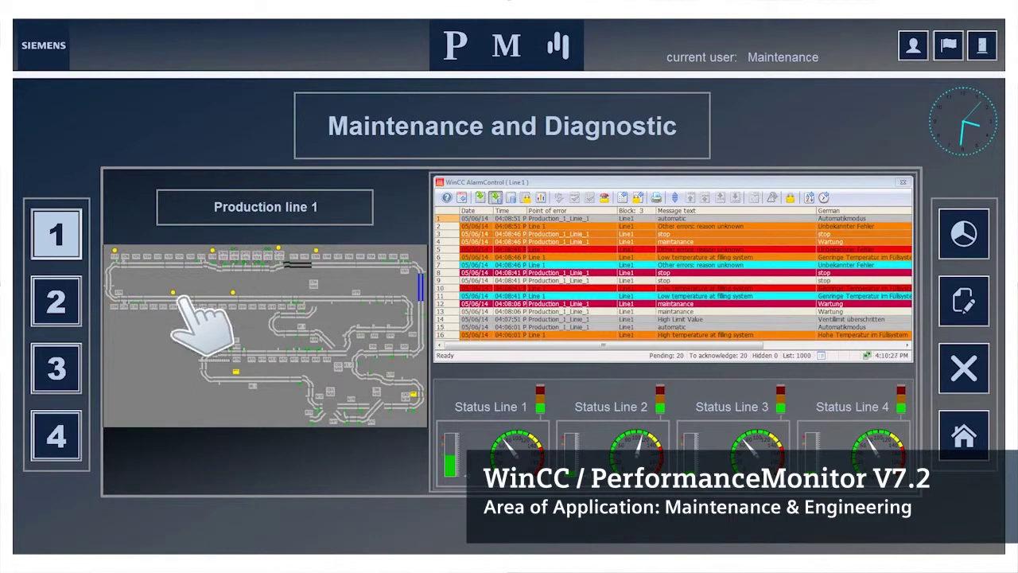
- Launch Configuration Studio from the PerformanceMonitor entry in WinCC Explorer's project tree
click(63, 304)
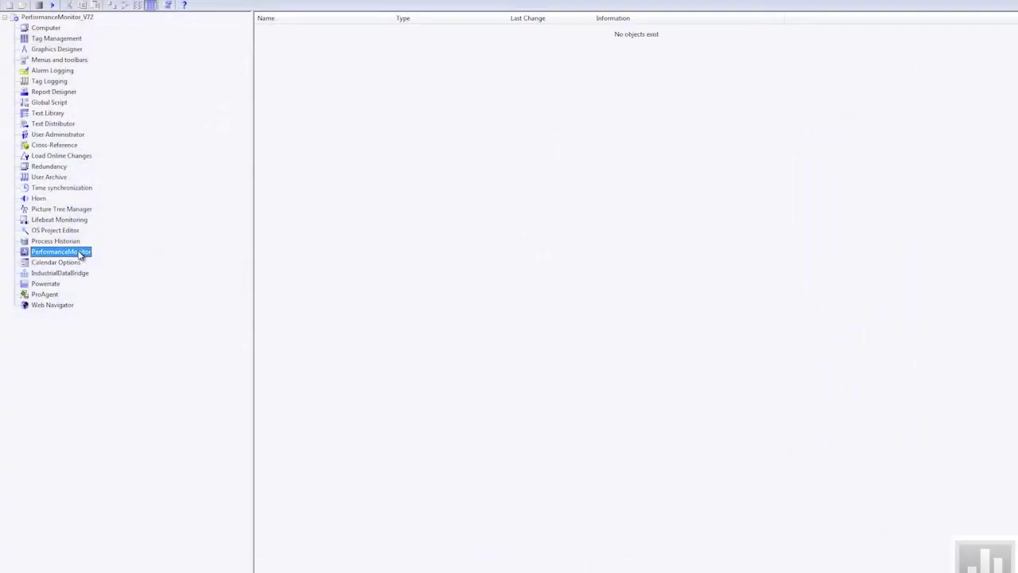
right_click(94, 253)
click(104, 257)
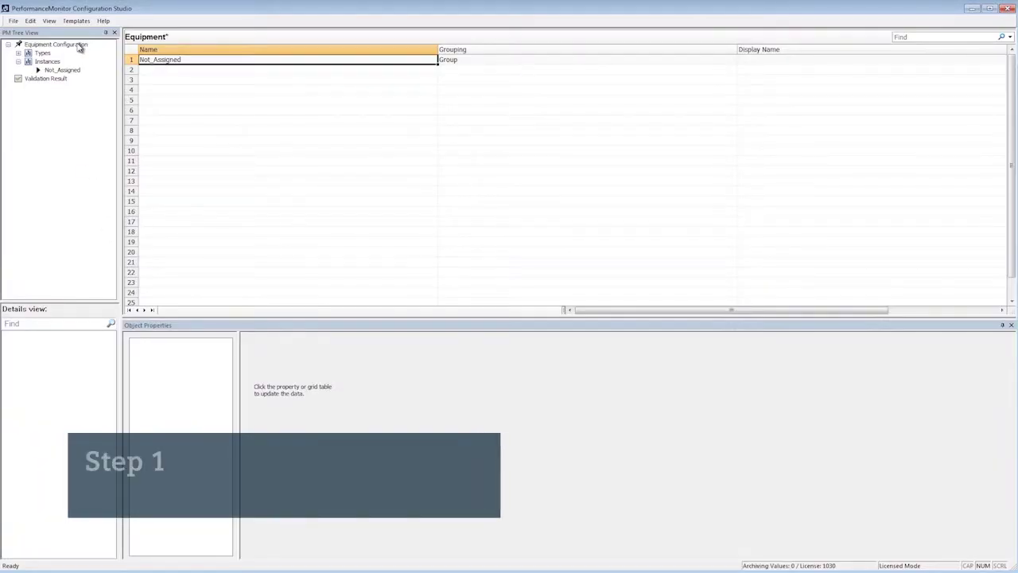
- Add a Plant equipment entry with its Grouping set to Group
click(164, 70)
text(Plant)
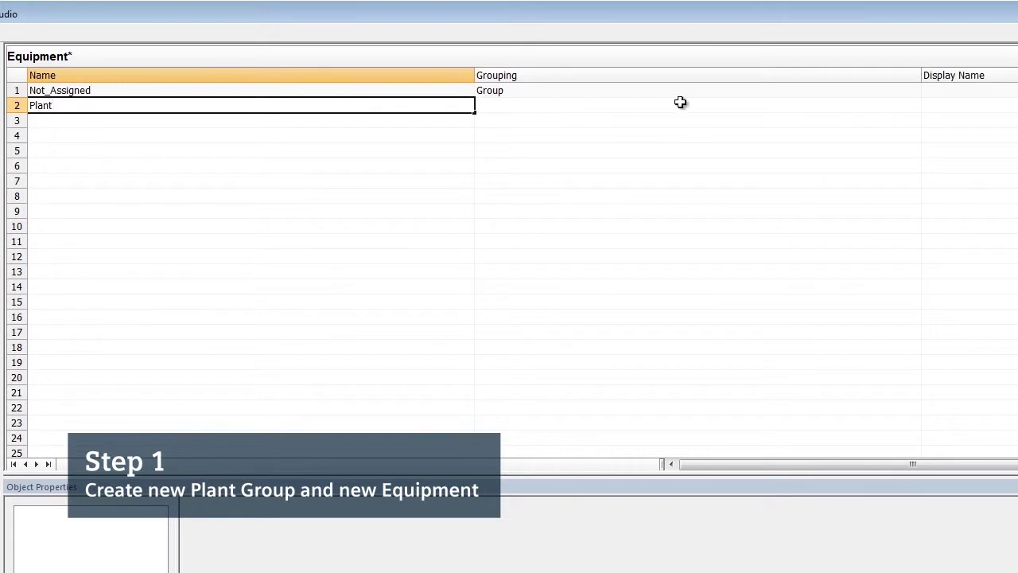
click(685, 104)
click(929, 106)
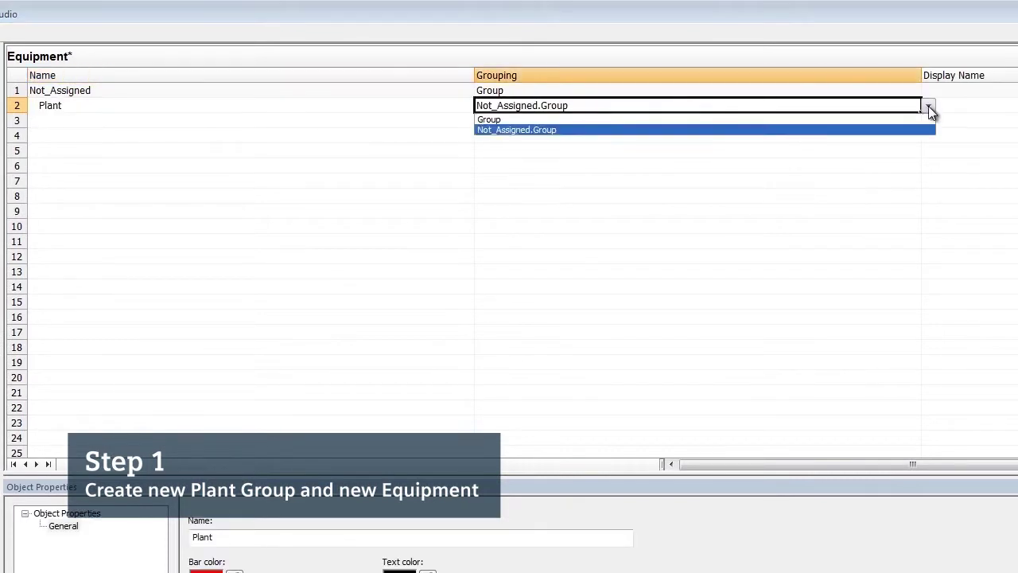
click(902, 119)
click(628, 472)
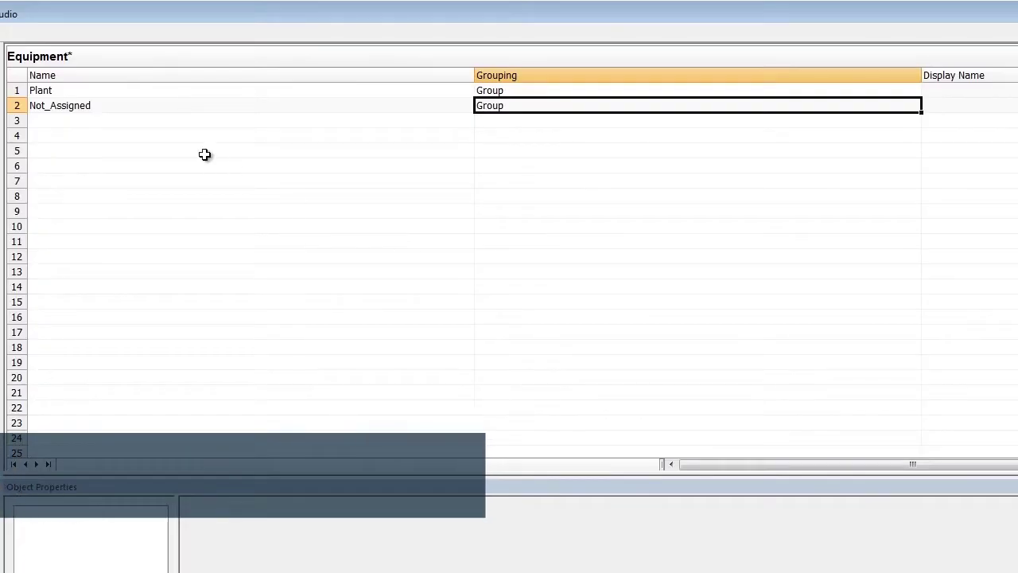
- Add PackagingLine equipment grouped under Plant.Group
click(179, 120)
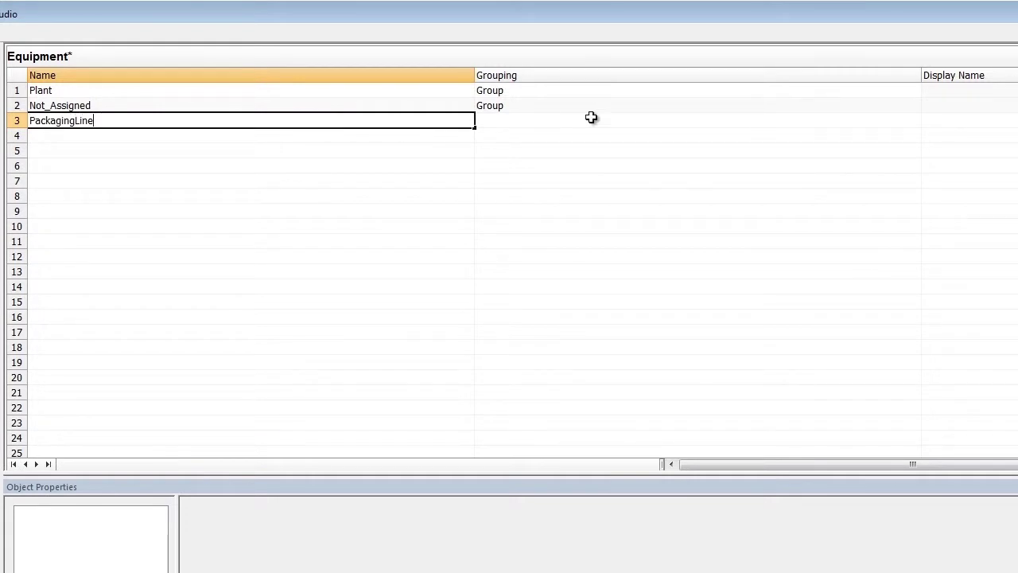
click(646, 124)
click(930, 125)
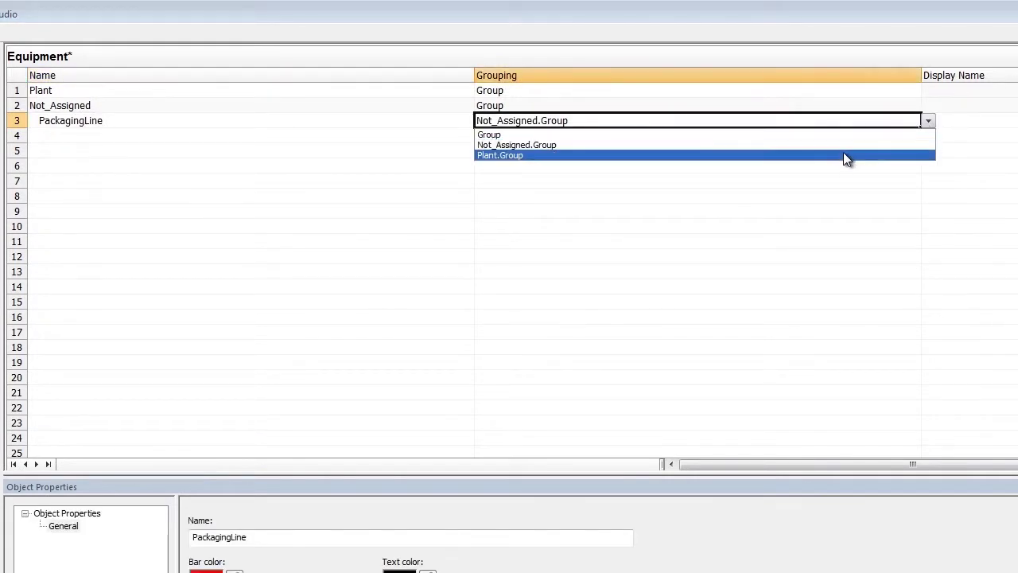
click(843, 155)
click(146, 106)
click(105, 91)
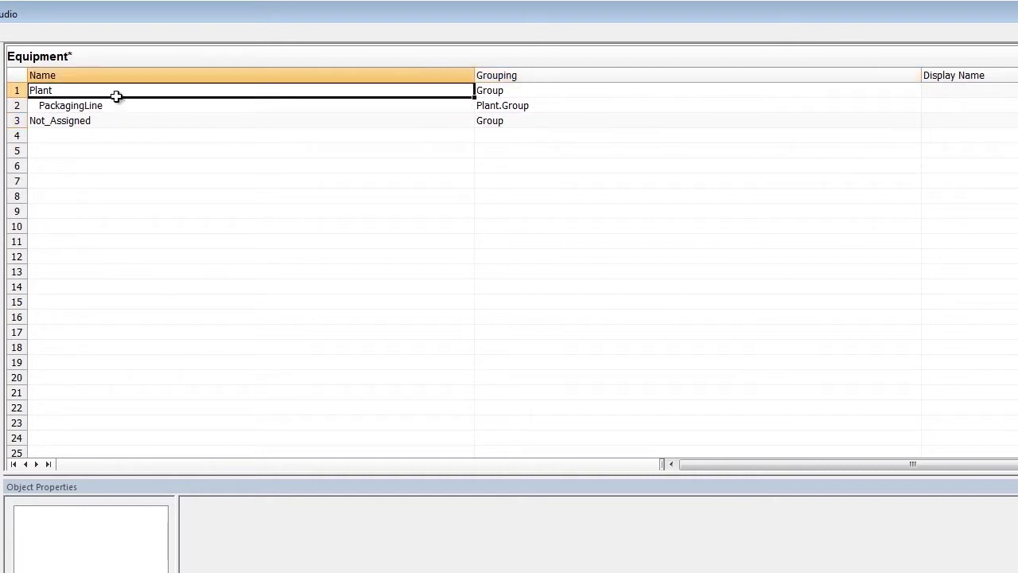
double_click(66, 82)
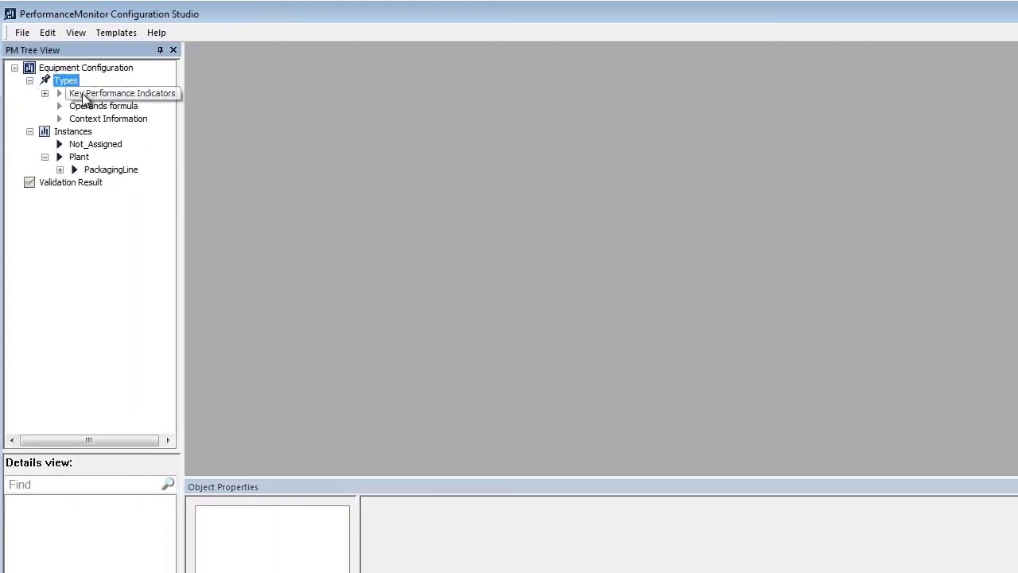
- Create the GoodItems operand with evaluation type Number and display name GoodItems
click(67, 94)
double_click(79, 93)
click(89, 106)
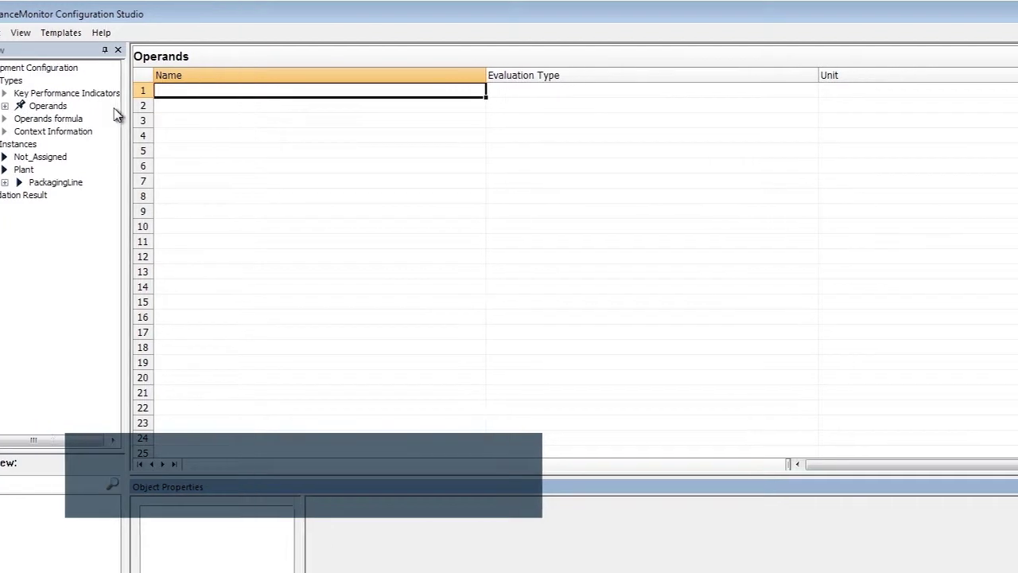
text(GoodItem)
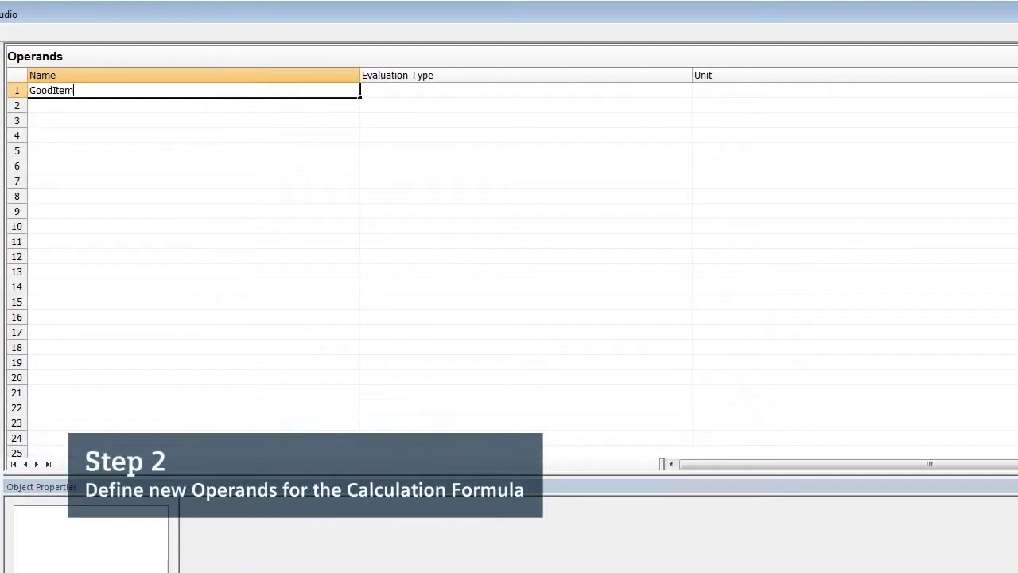
text(s)
click(477, 90)
click(643, 90)
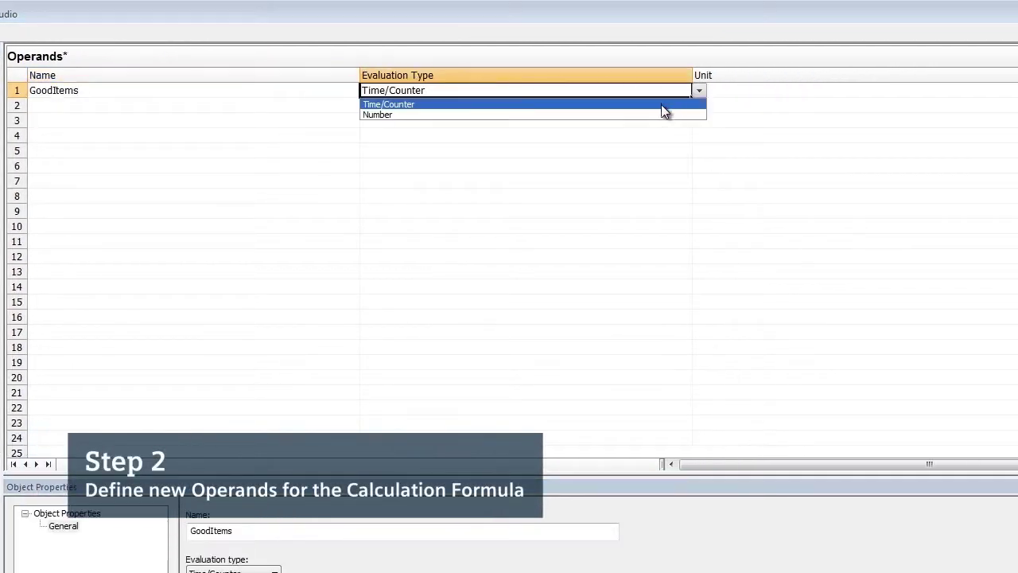
click(660, 111)
click(737, 90)
click(732, 91)
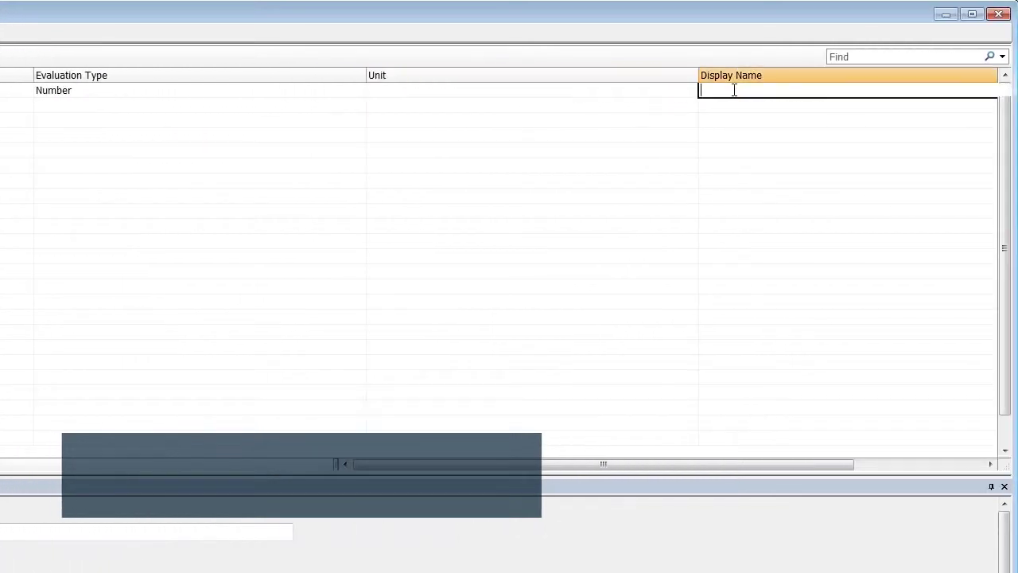
text(GoodIte)
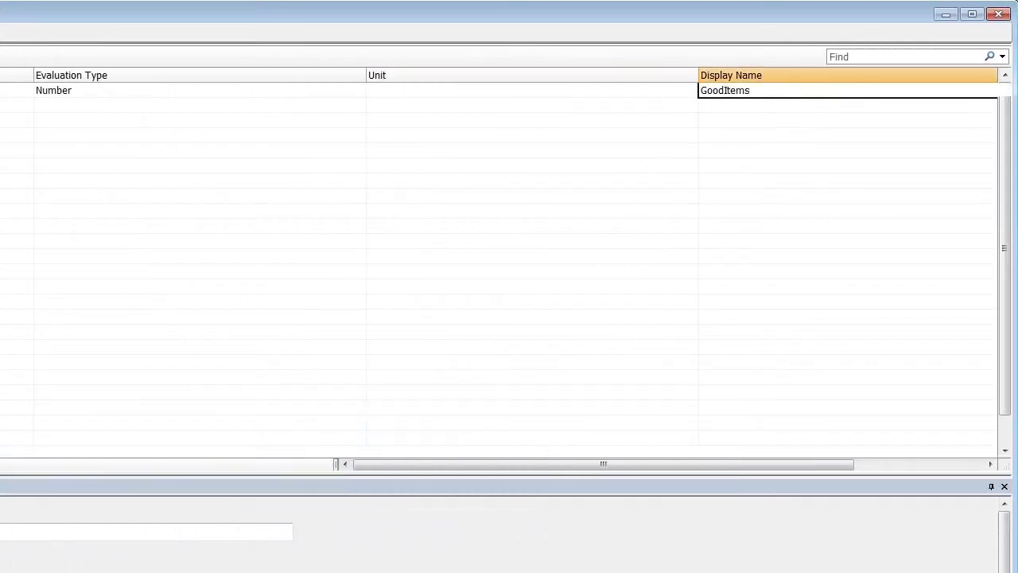
text(ms)
key(Return)
- Create the TotalItemsProduced operand, also type Number, with its display name
click(314, 71)
text(Tot)
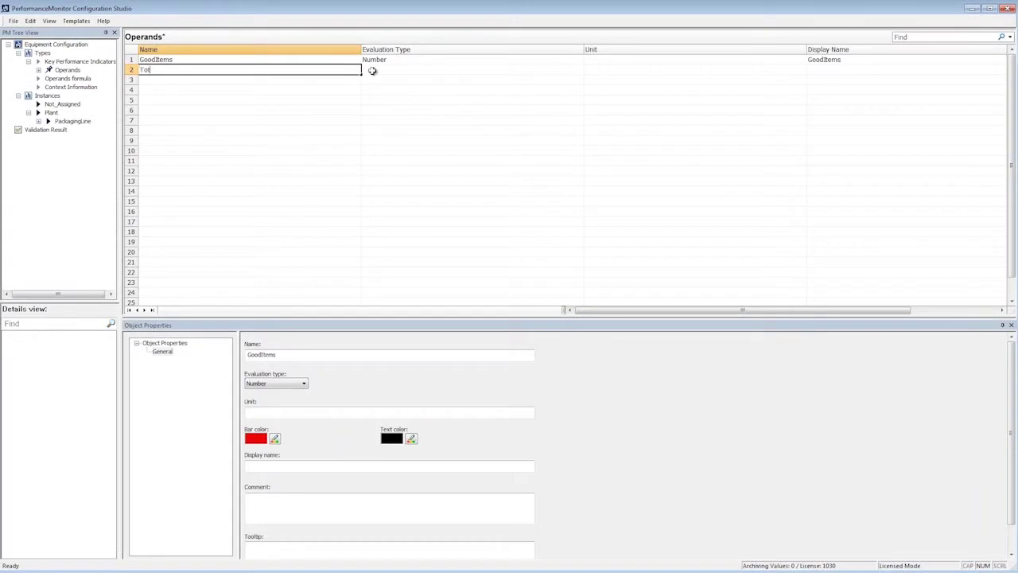
click(373, 70)
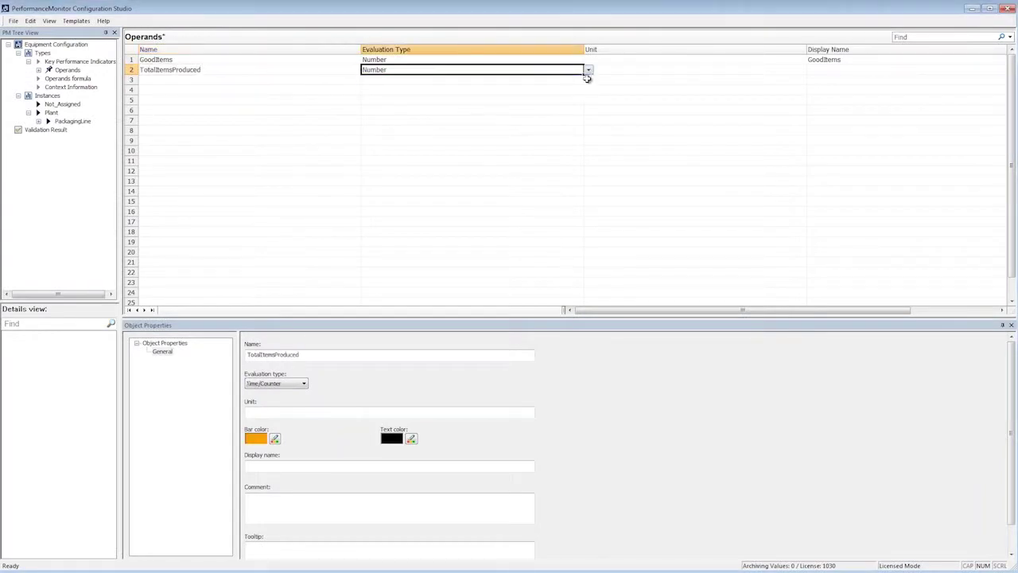
click(846, 70)
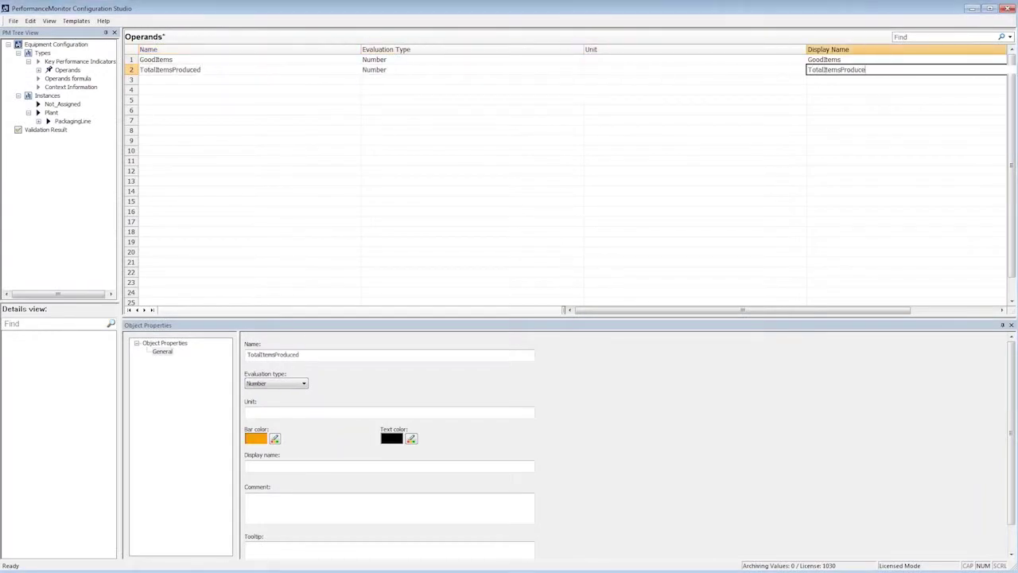
key(Return)
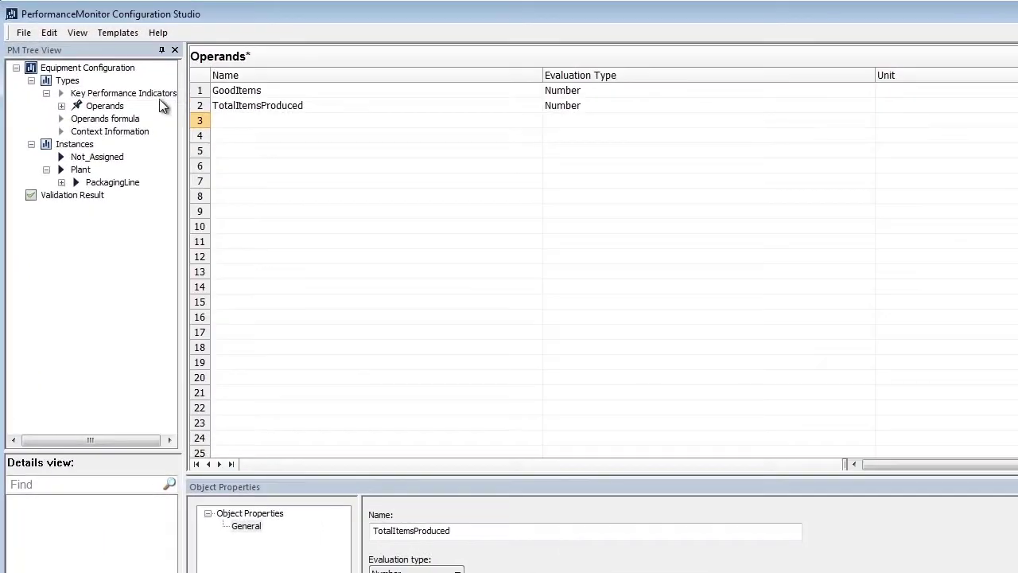
- Enter KPI P_QualityRate with Formula calculation mode, unit %, and display name P_QualityRate
click(99, 63)
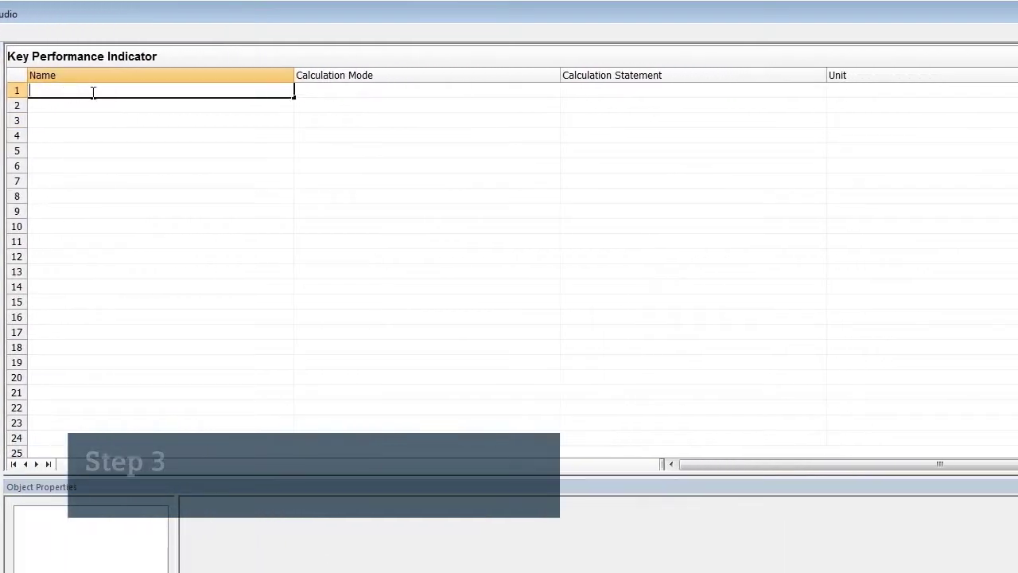
text(P_QualityRate)
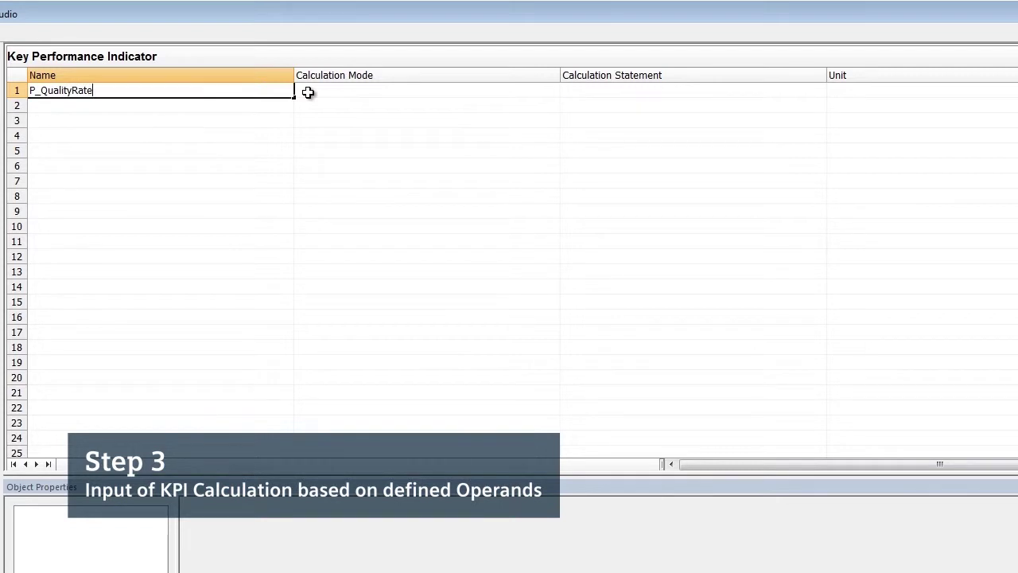
click(308, 93)
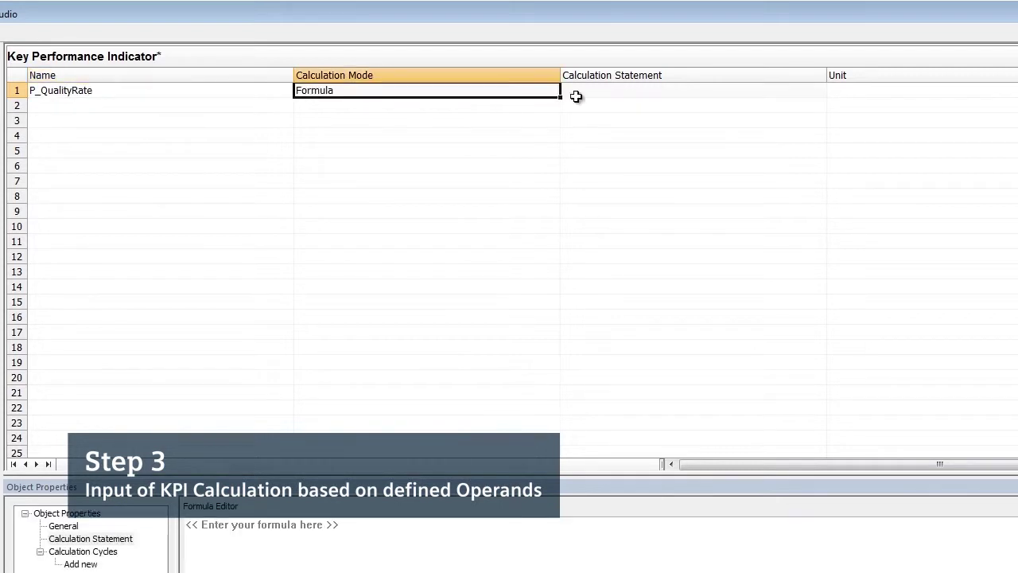
click(875, 91)
text(%)
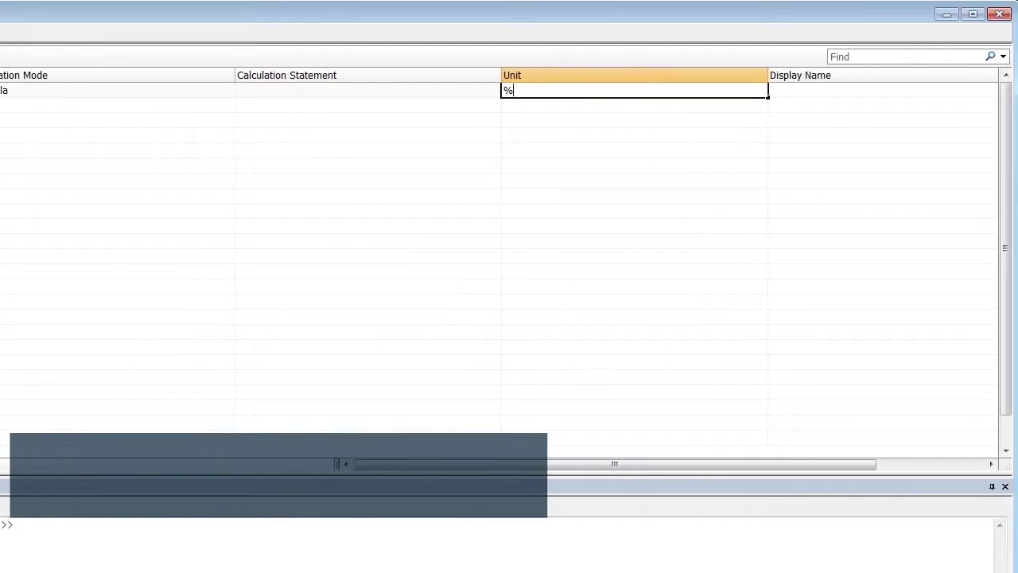
click(805, 91)
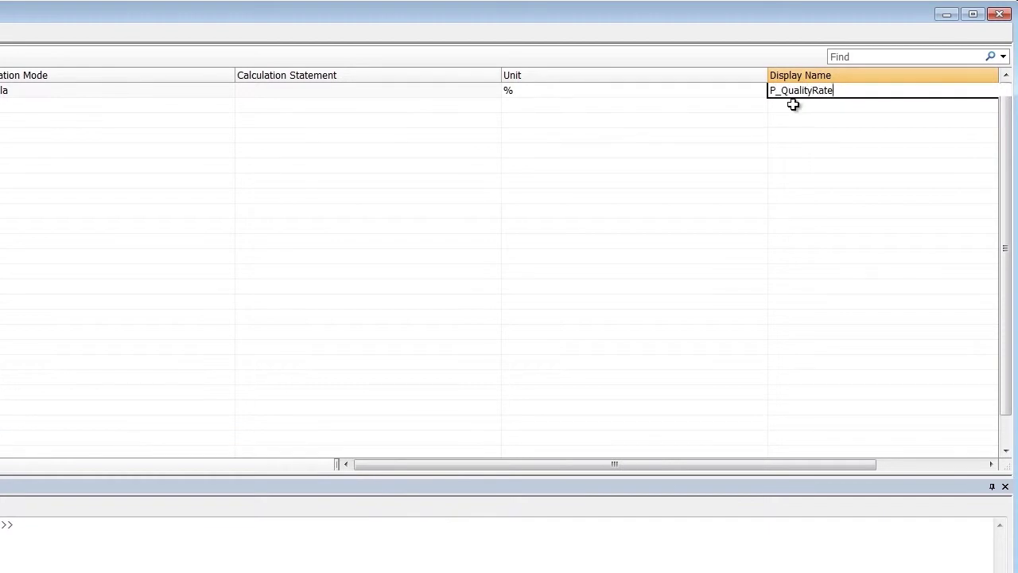
key(Return)
click(244, 60)
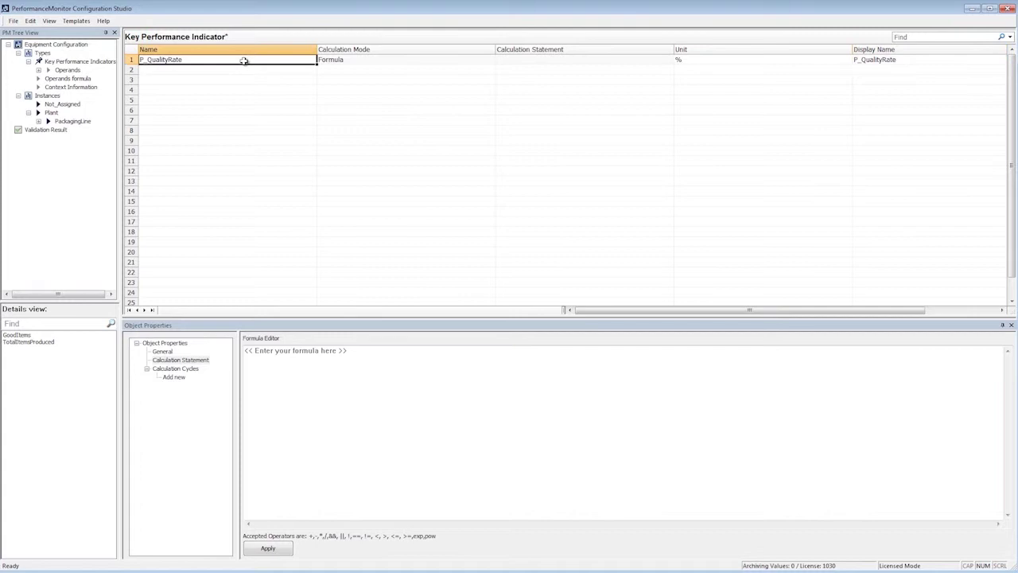
- Build the formula GoodItems/TotalItemsProduced*100 from the Details-view operands and apply it
click(289, 350)
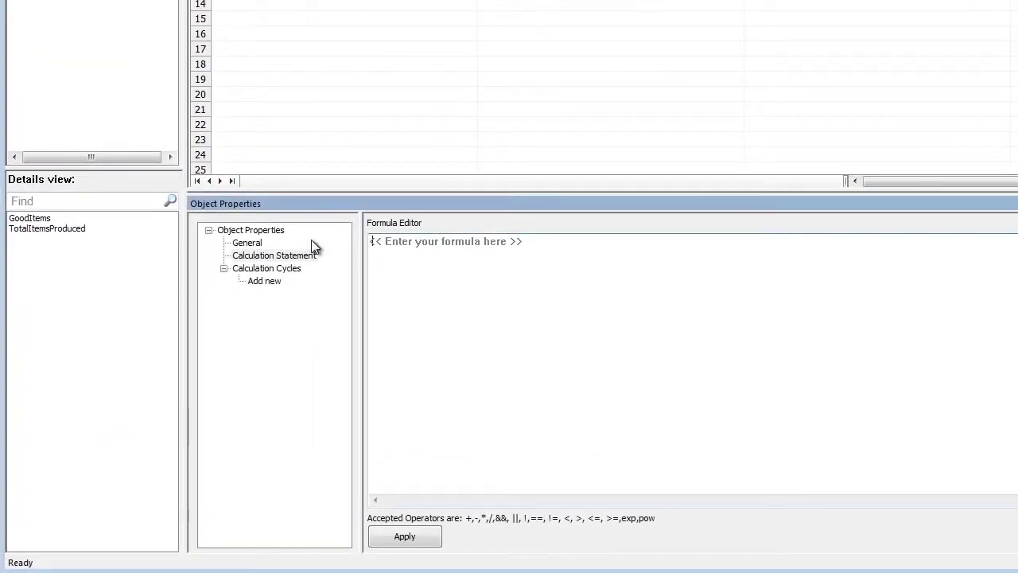
drag(34, 221, 285, 252)
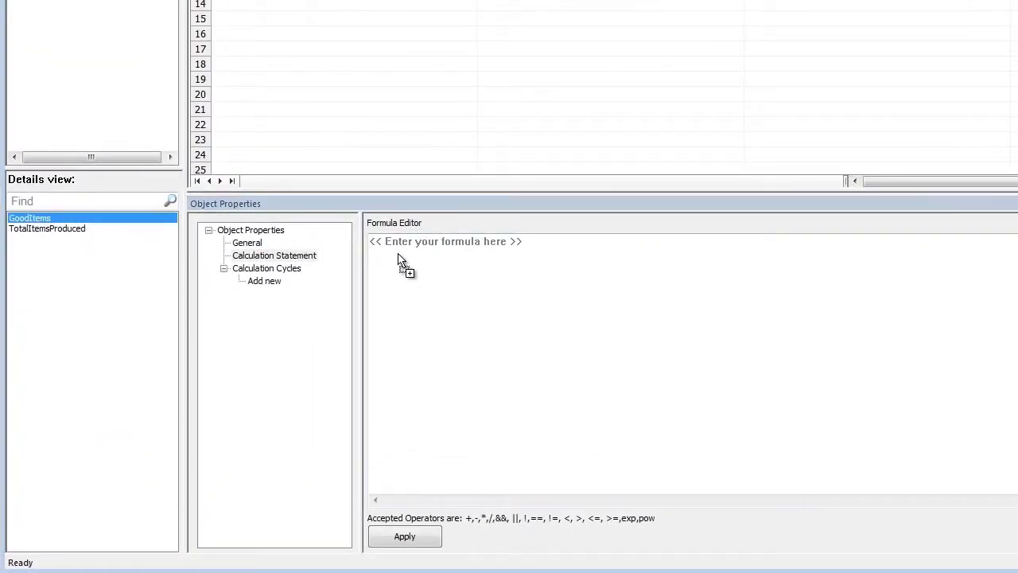
drag(398, 261, 400, 259)
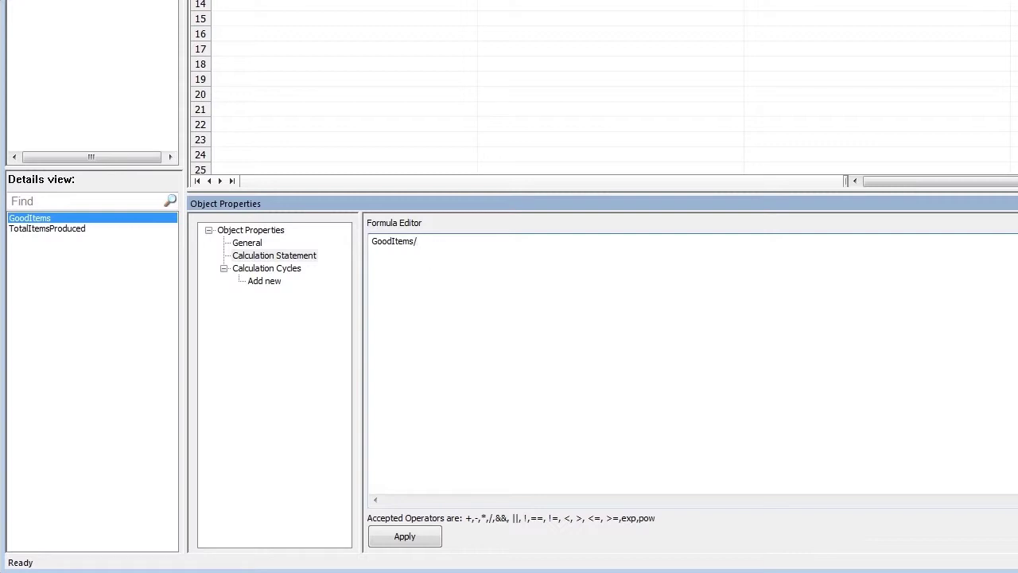
drag(78, 231, 162, 241)
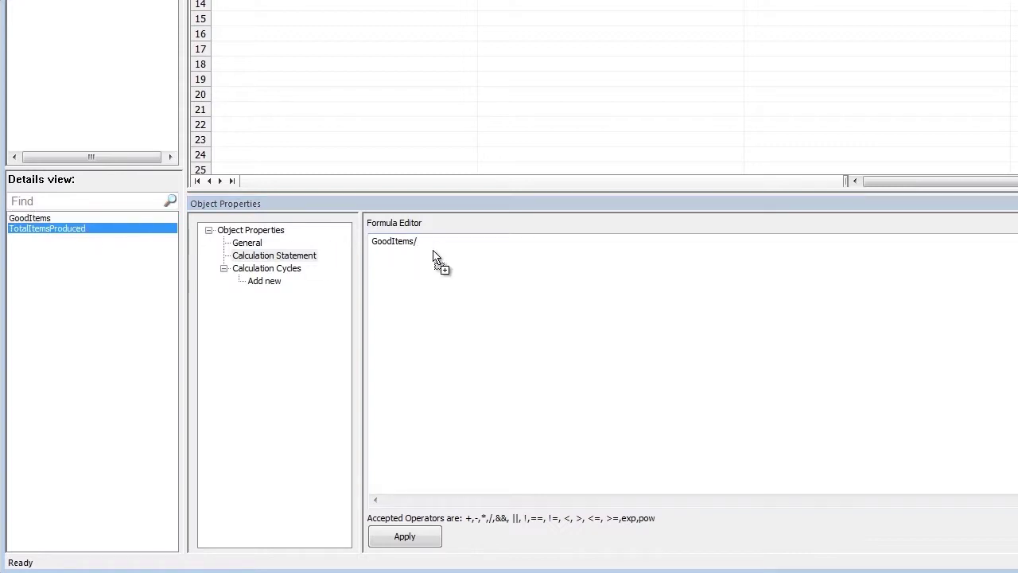
drag(433, 256, 440, 247)
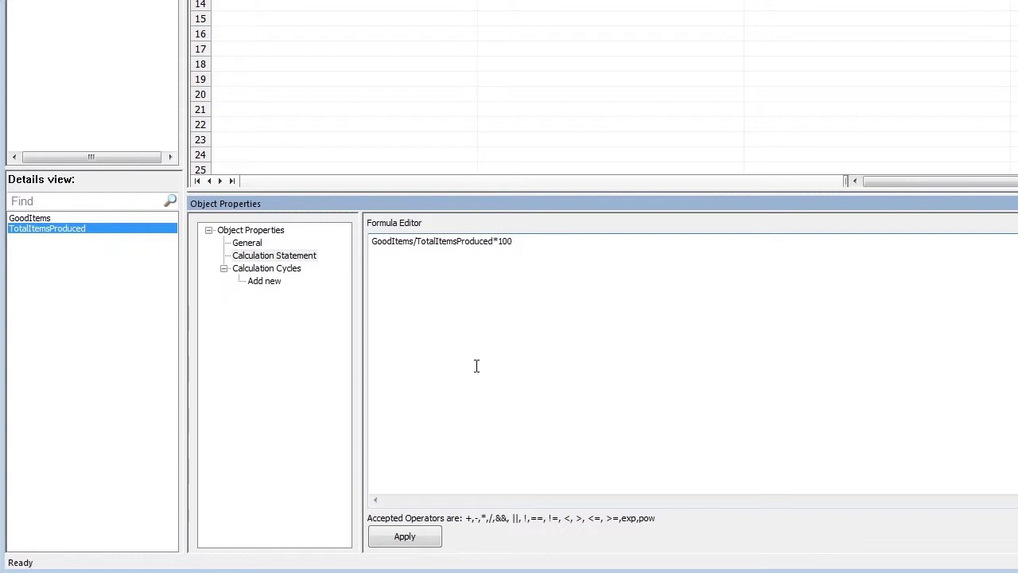
click(429, 539)
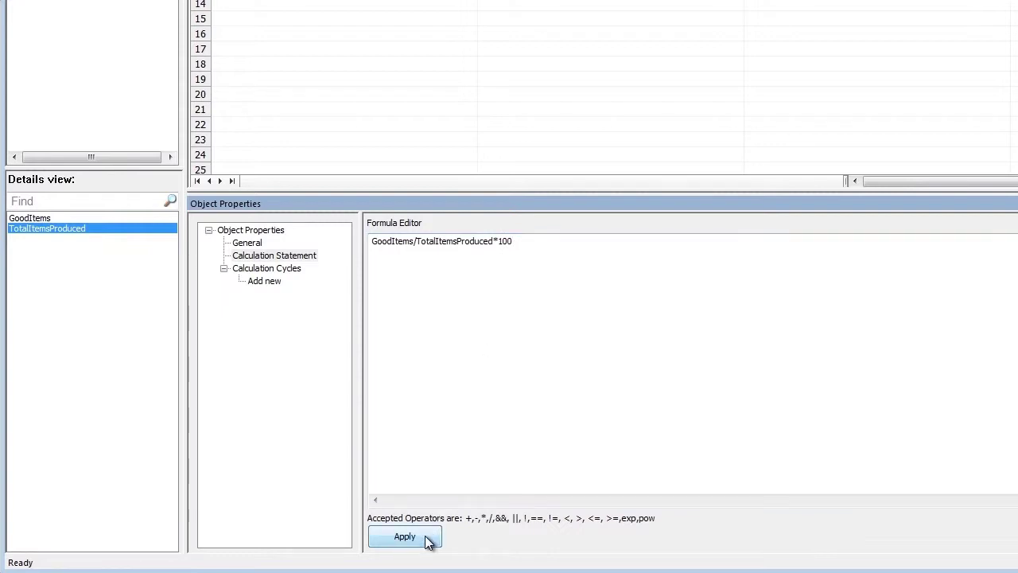
click(779, 0)
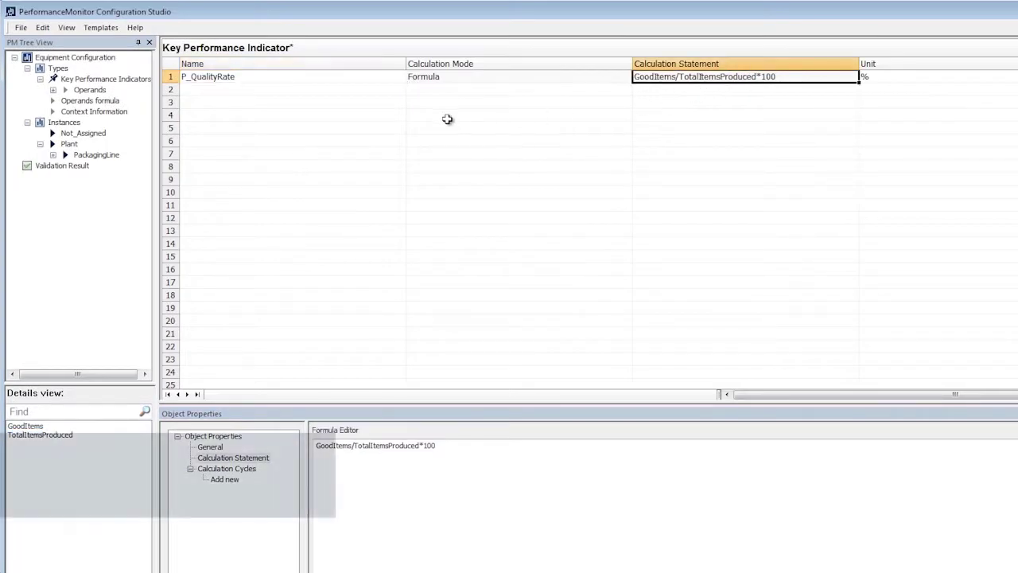
- Drag P_QualityRate into PackagingLine's KPI instances and list its operand instances
click(60, 123)
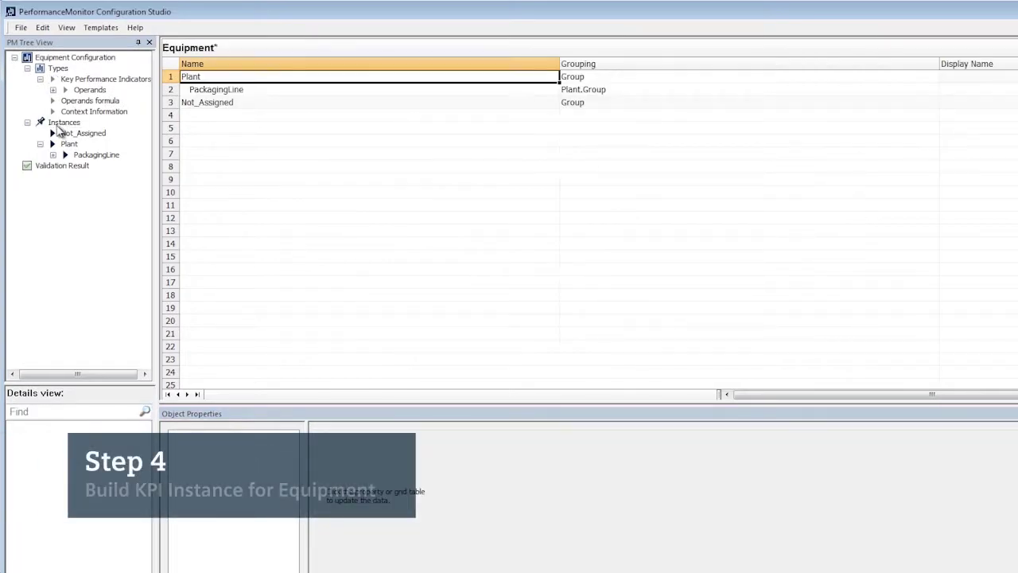
click(67, 145)
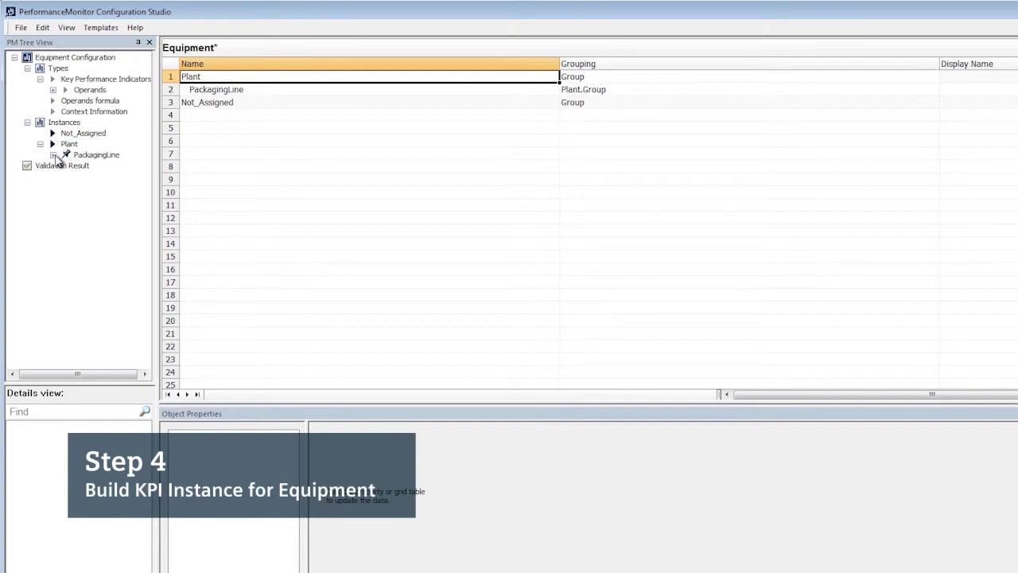
click(53, 156)
click(100, 167)
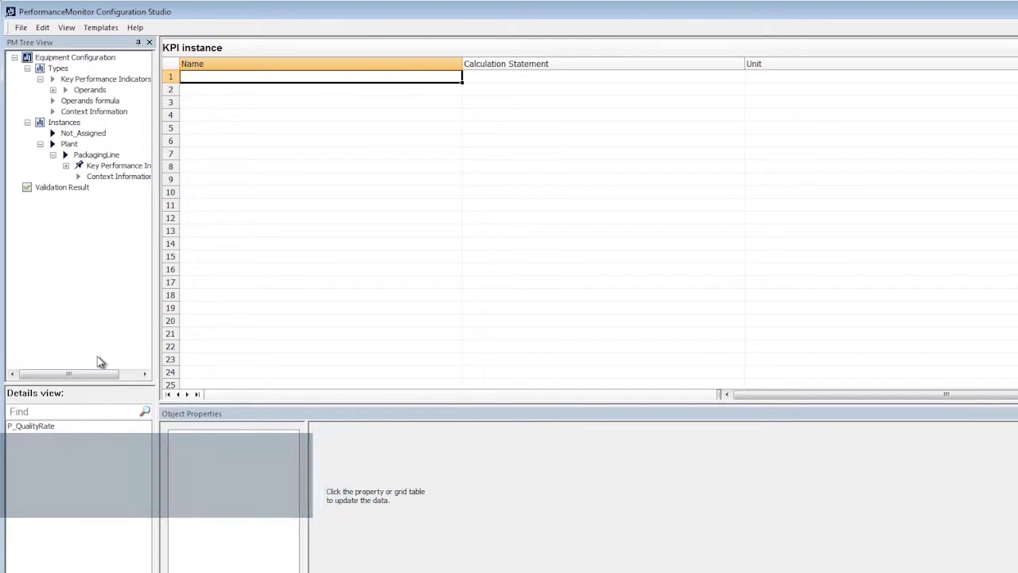
click(44, 427)
drag(170, 383, 226, 315)
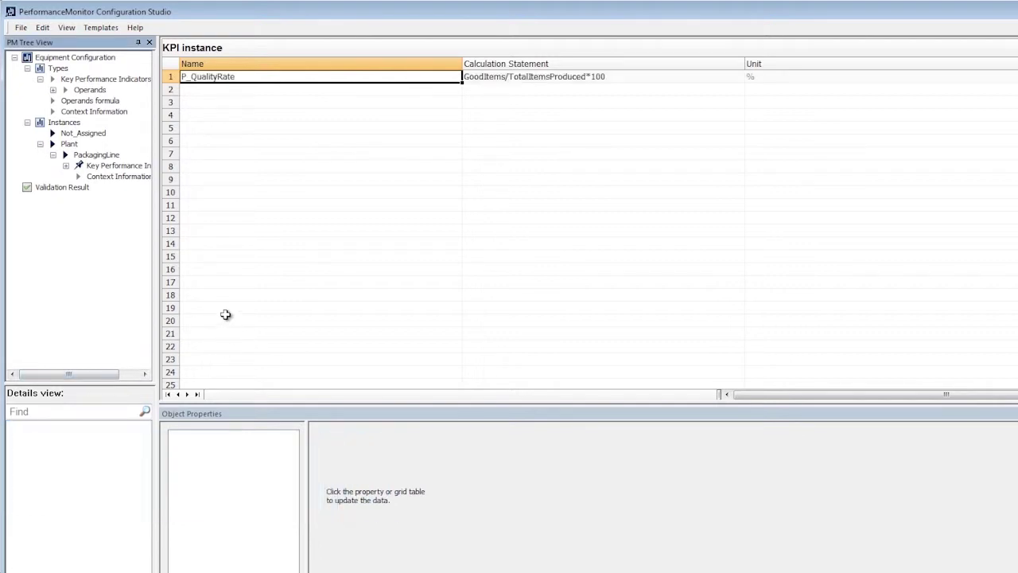
double_click(84, 168)
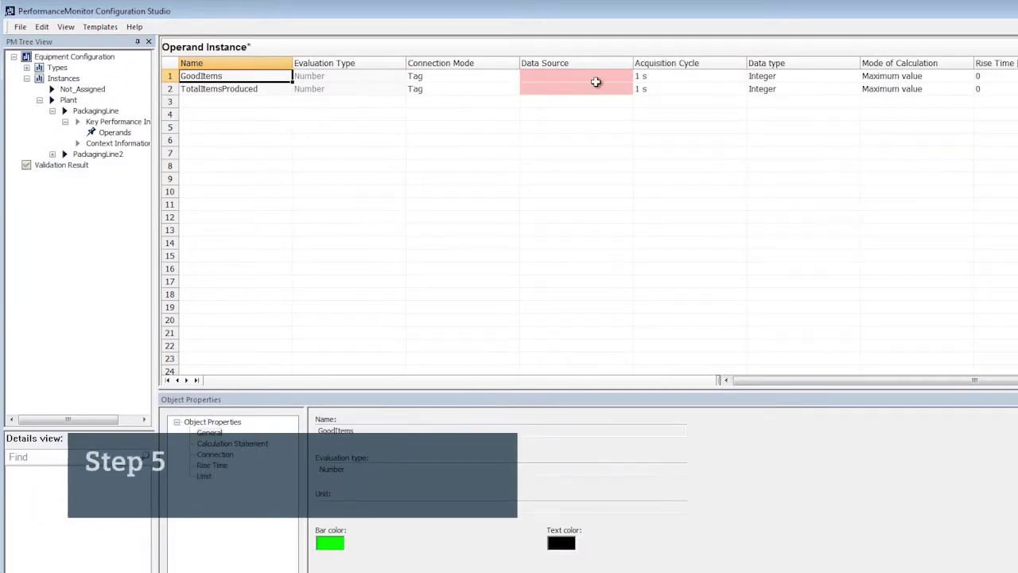
- Link the GoodItems operand to the PackagingLine.good_parts tag
click(596, 79)
click(641, 76)
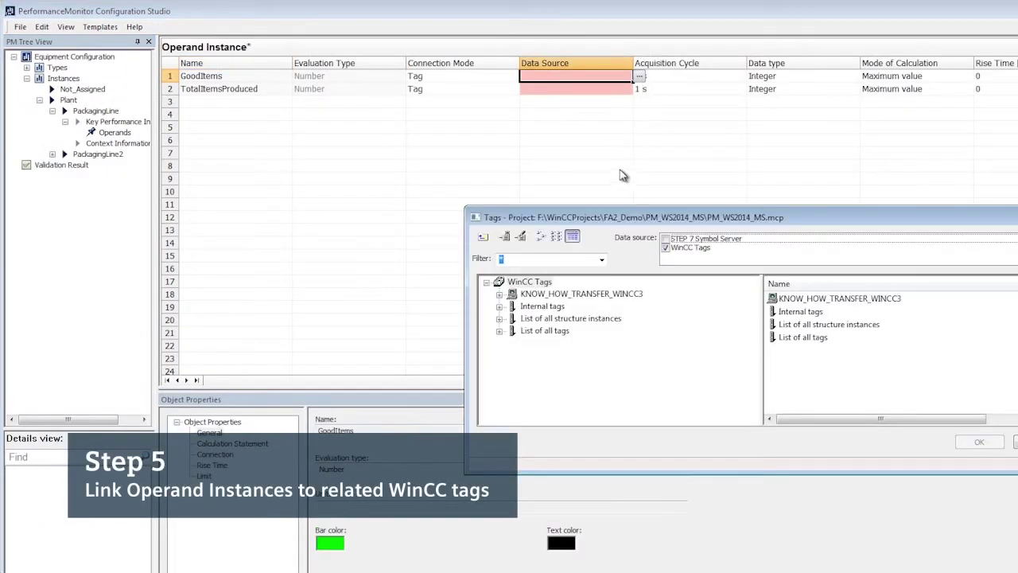
click(500, 318)
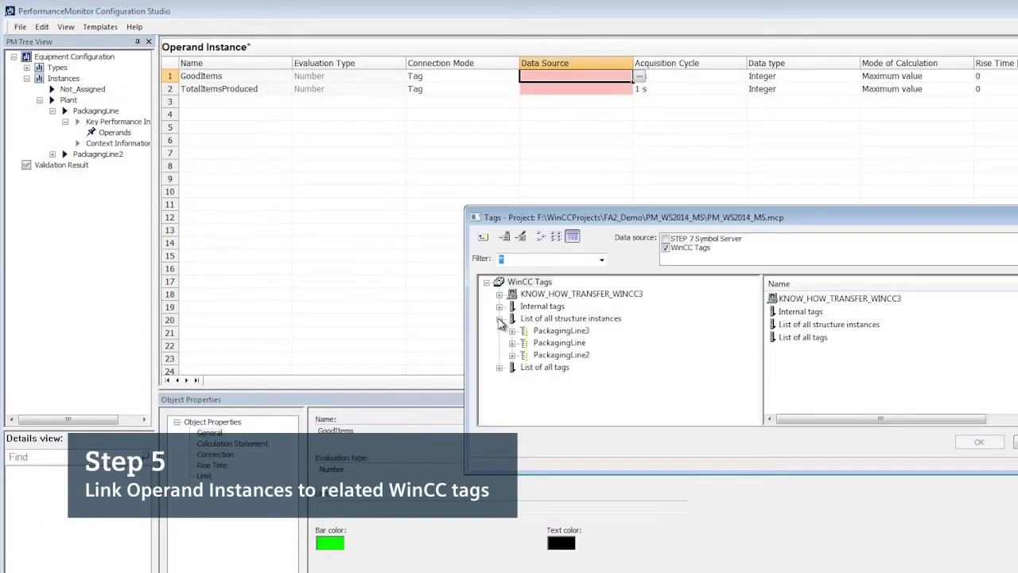
click(560, 342)
click(862, 338)
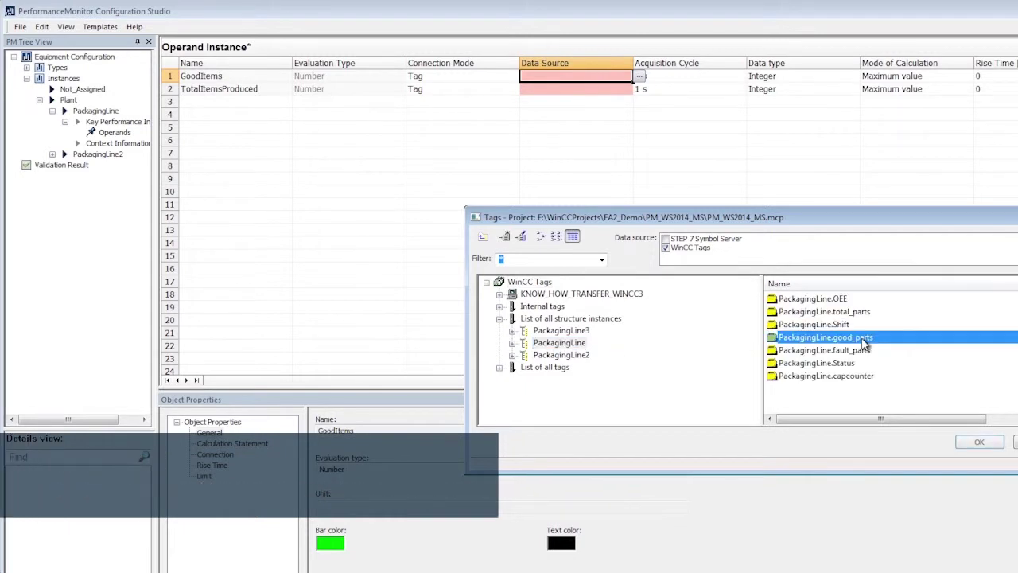
click(979, 444)
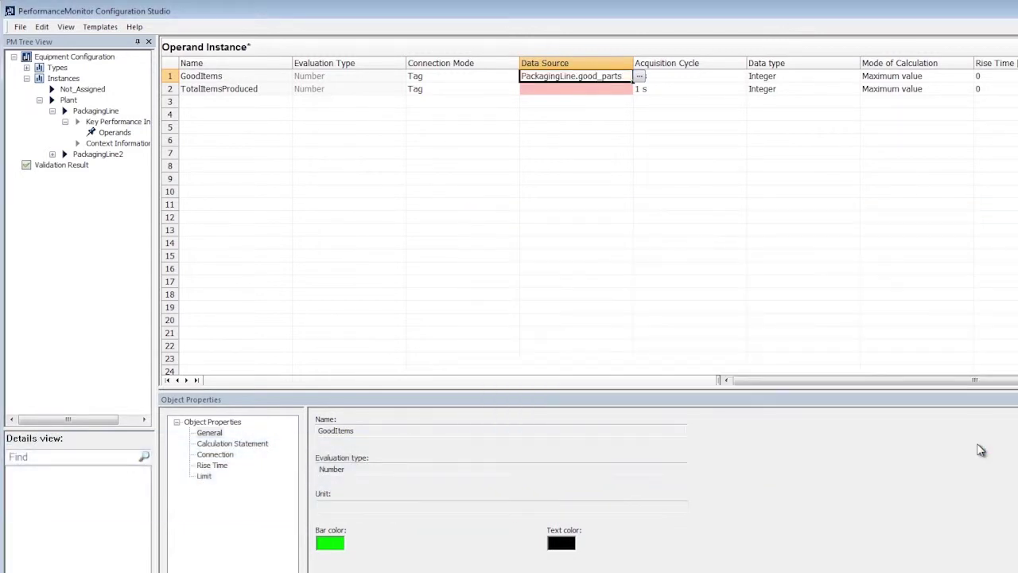
- Link TotalItemsProduced to PackagingLine.total_parts and save the configuration
click(618, 89)
click(639, 90)
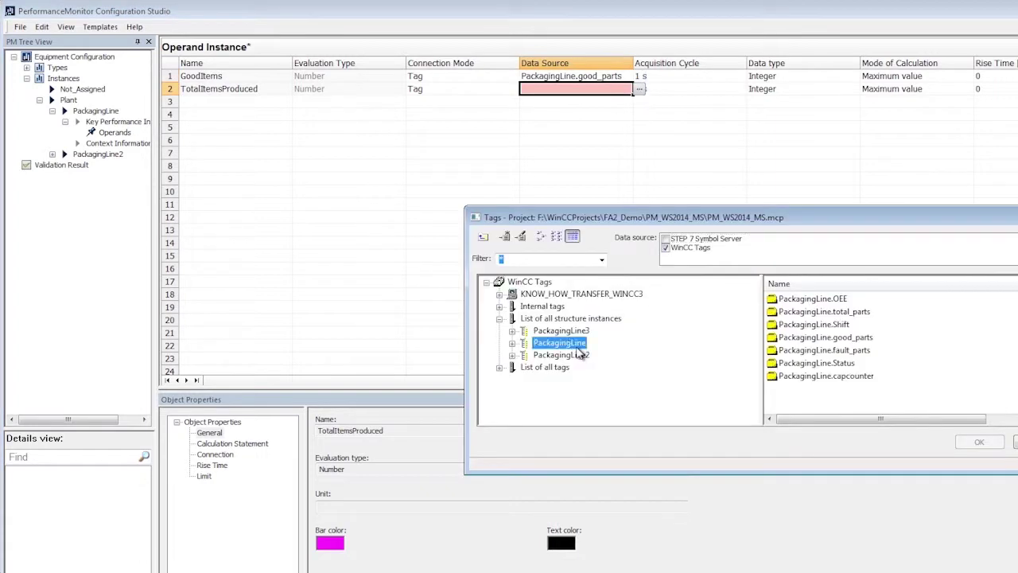
click(819, 312)
click(979, 442)
click(19, 28)
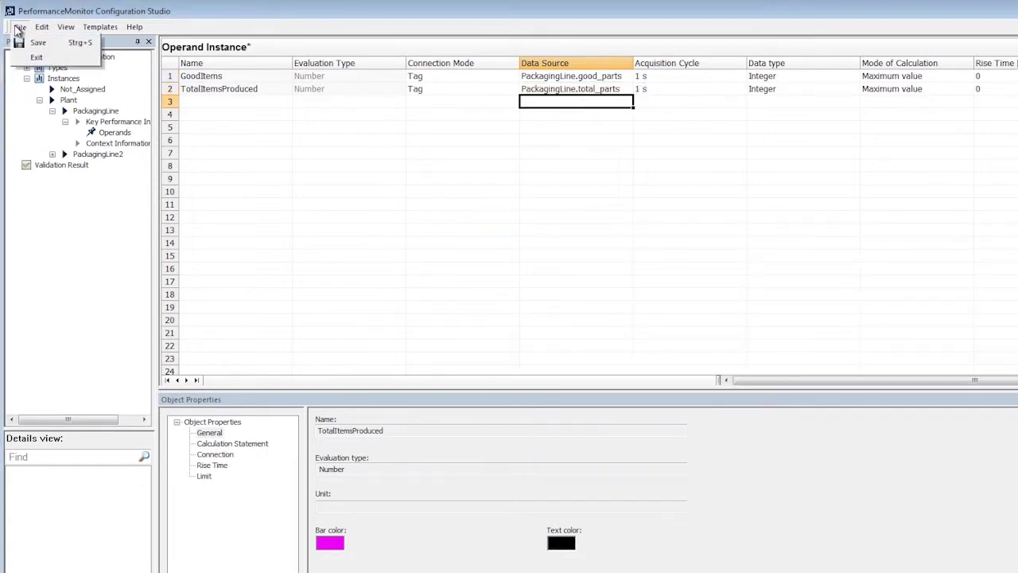
click(50, 45)
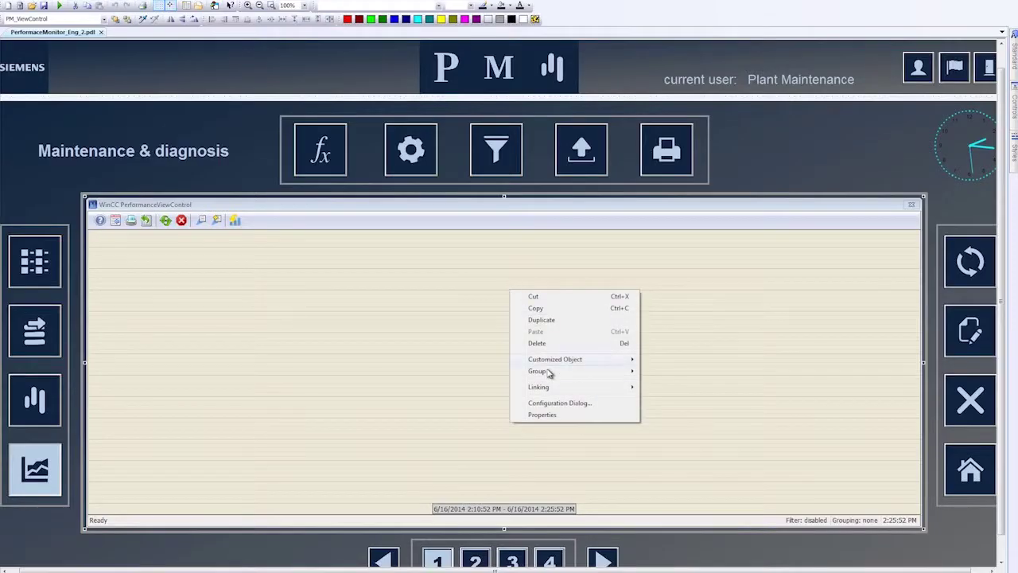
- Select Line 1 as the chart's equipment in its Configuration Dialog
click(557, 403)
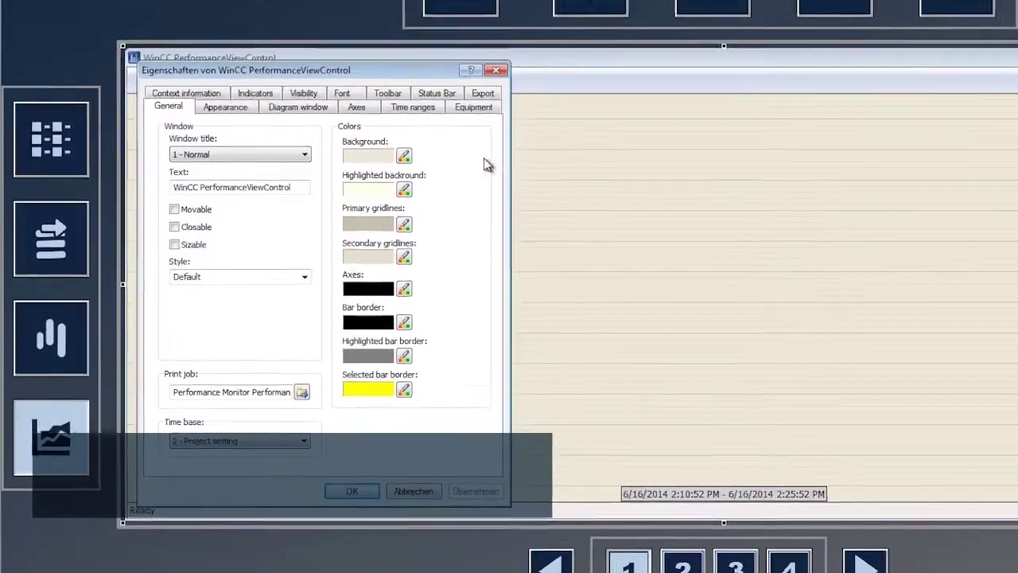
click(326, 238)
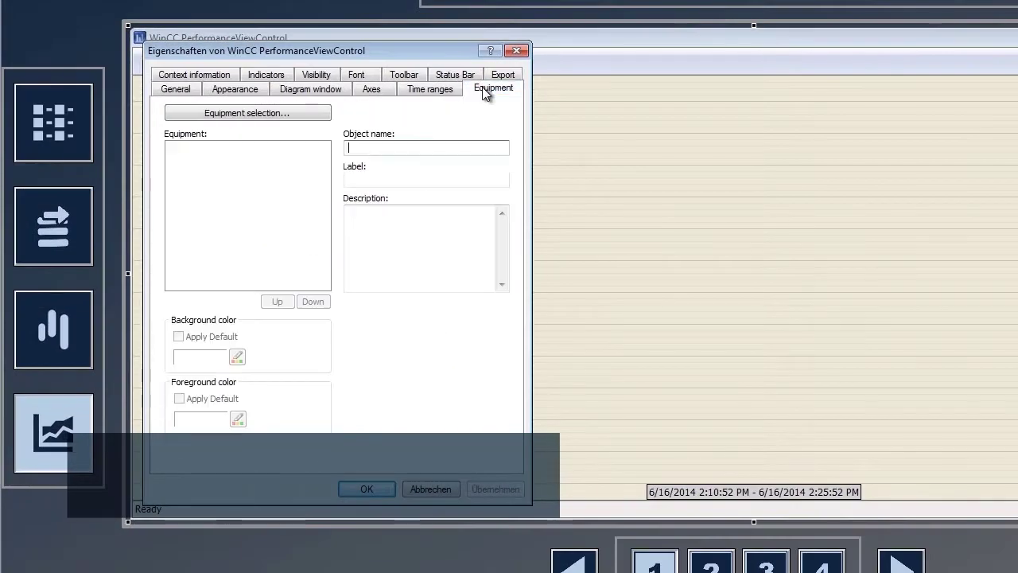
click(303, 112)
click(197, 123)
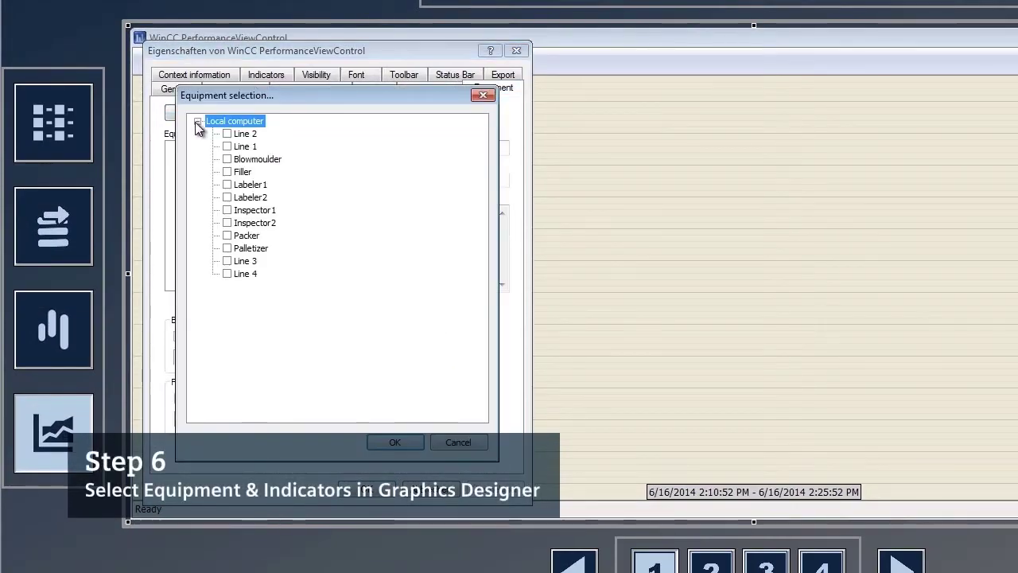
click(392, 442)
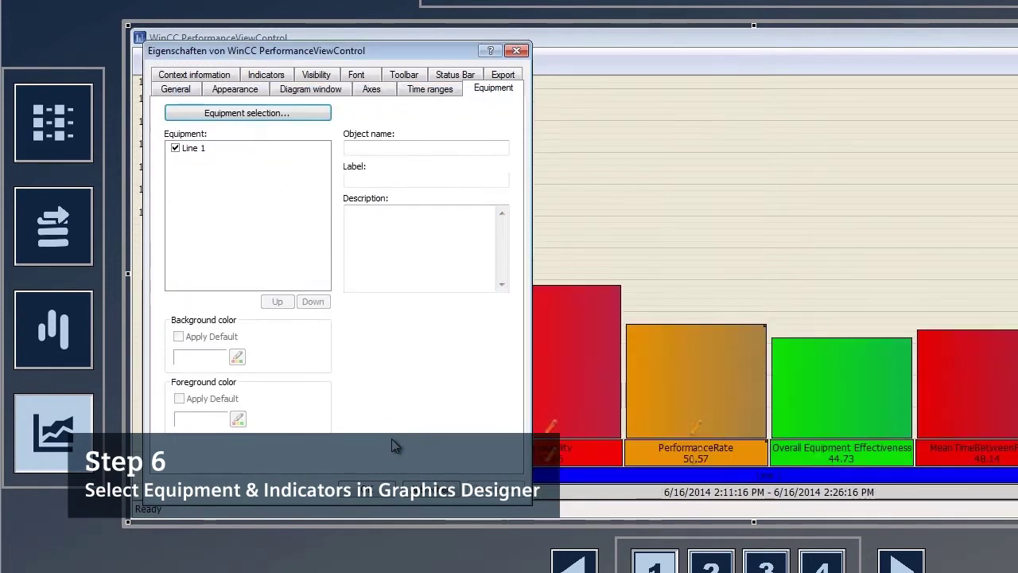
- Show only the P_QualityRate indicator, coloured green, and apply the settings
click(266, 80)
click(190, 124)
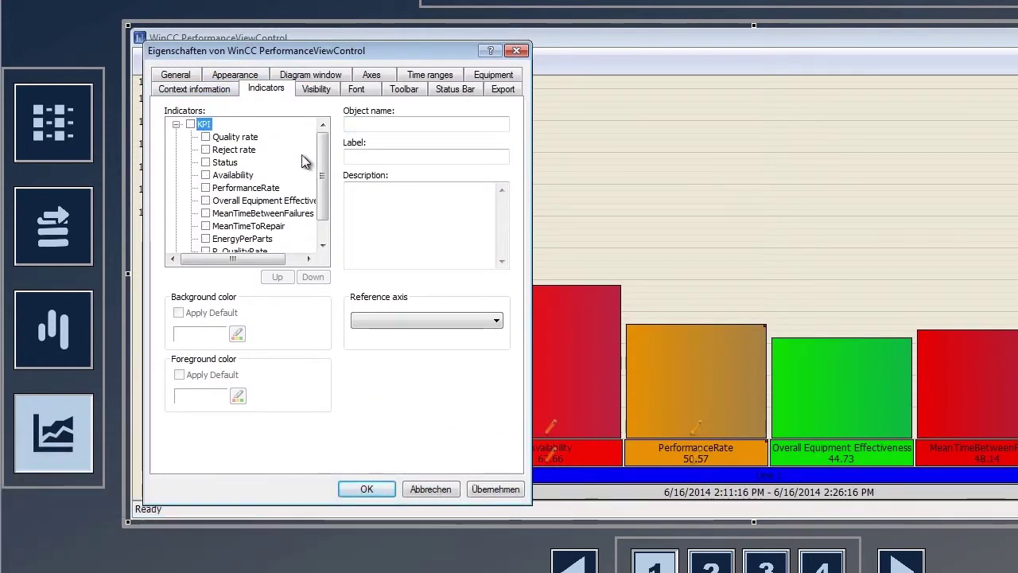
drag(321, 191, 320, 216)
click(206, 226)
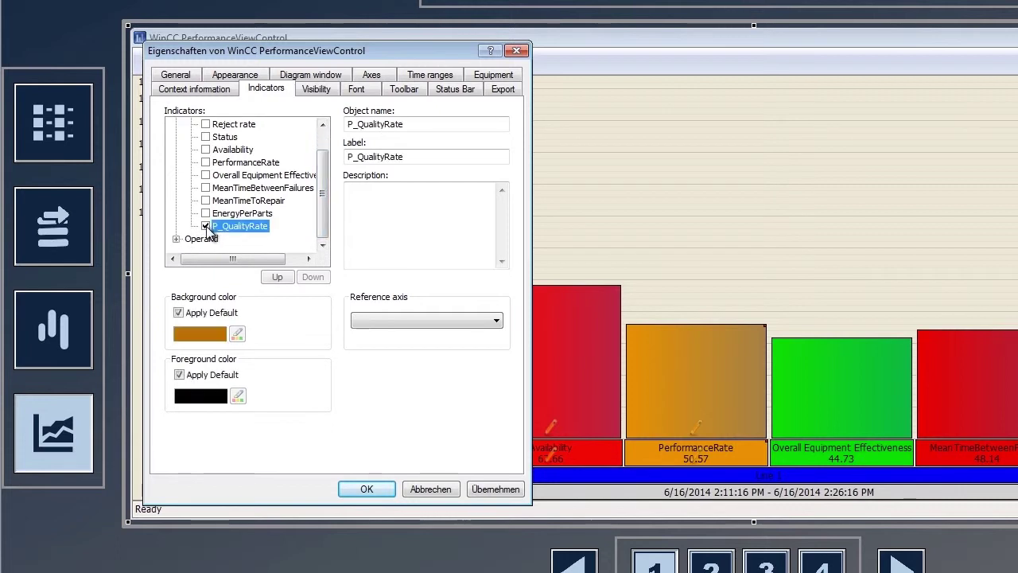
click(237, 335)
click(259, 188)
click(389, 452)
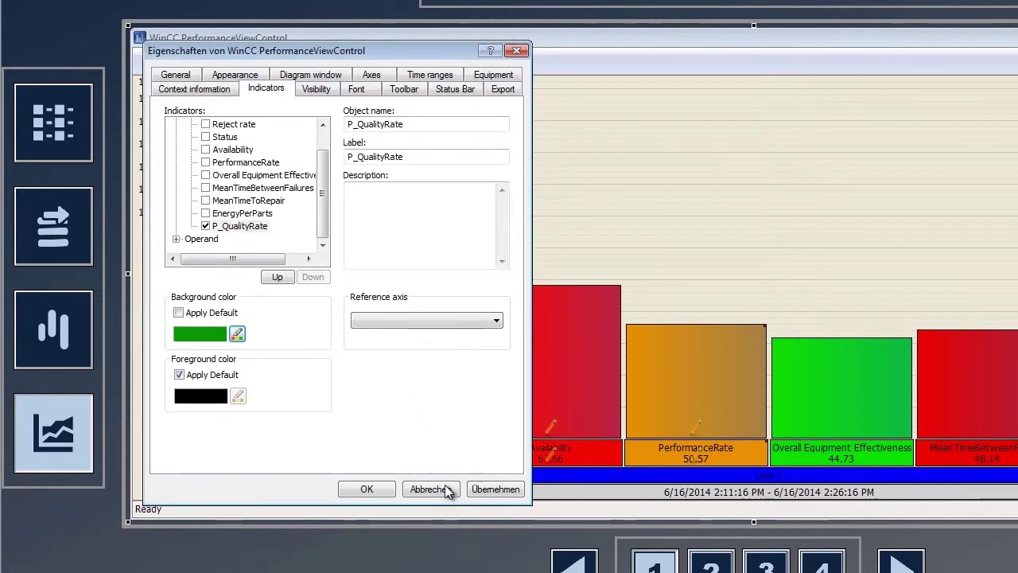
click(494, 490)
click(367, 489)
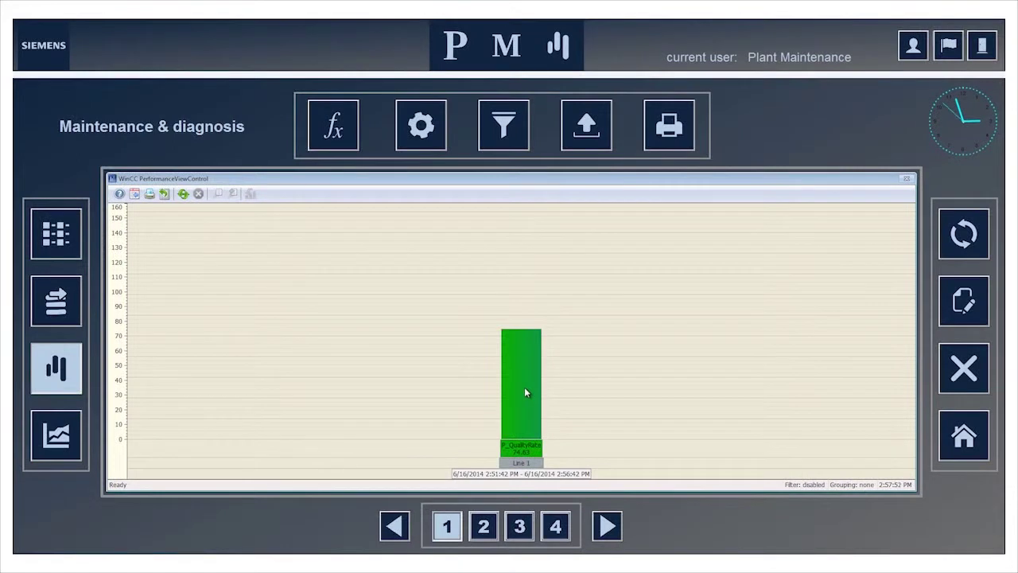
- Drill down the P_QualityRate bar into total and good parts
click(524, 388)
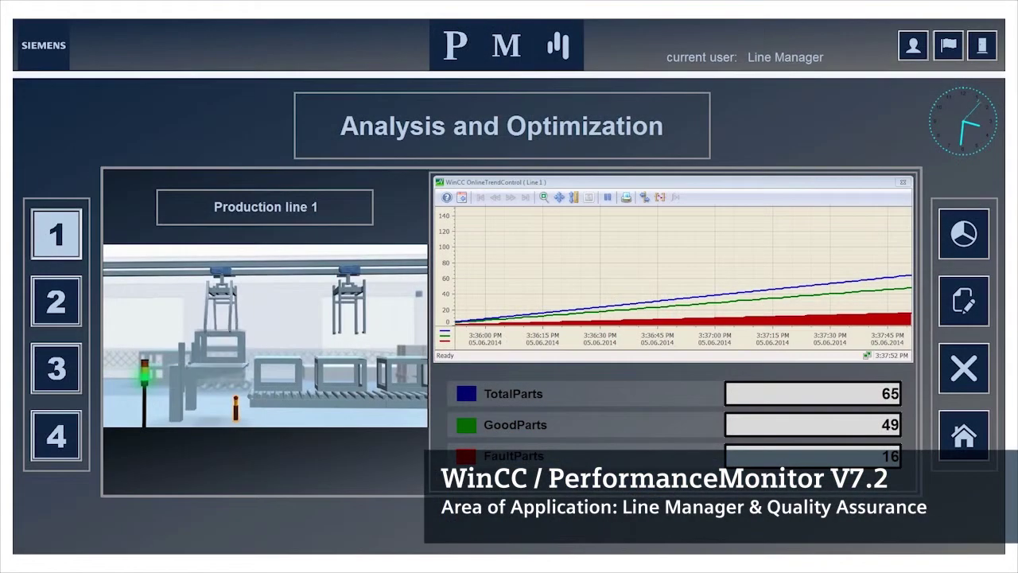
- View production lines 2, 3 and 4 in turn, then open the full-page trend
click(70, 312)
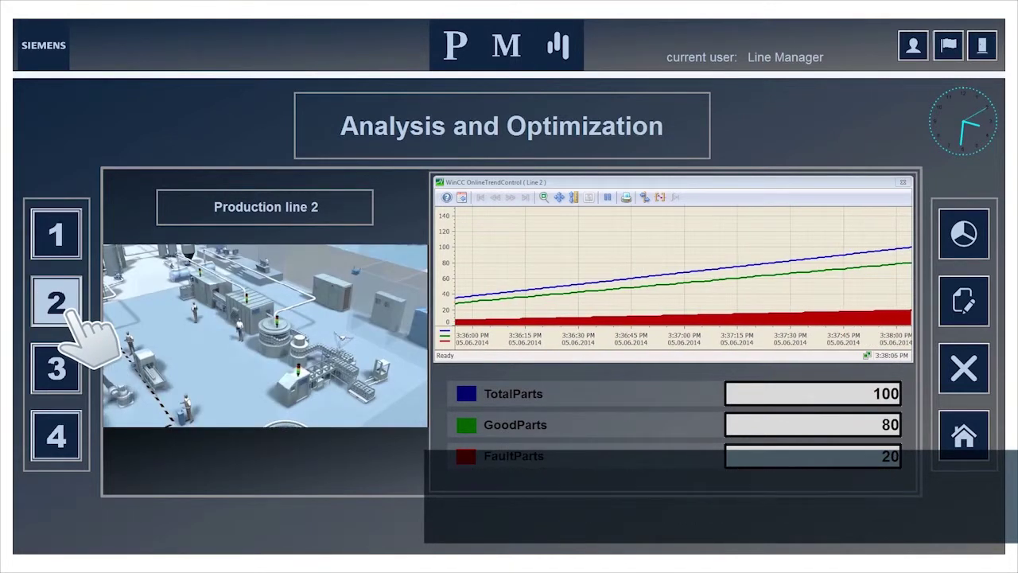
click(70, 380)
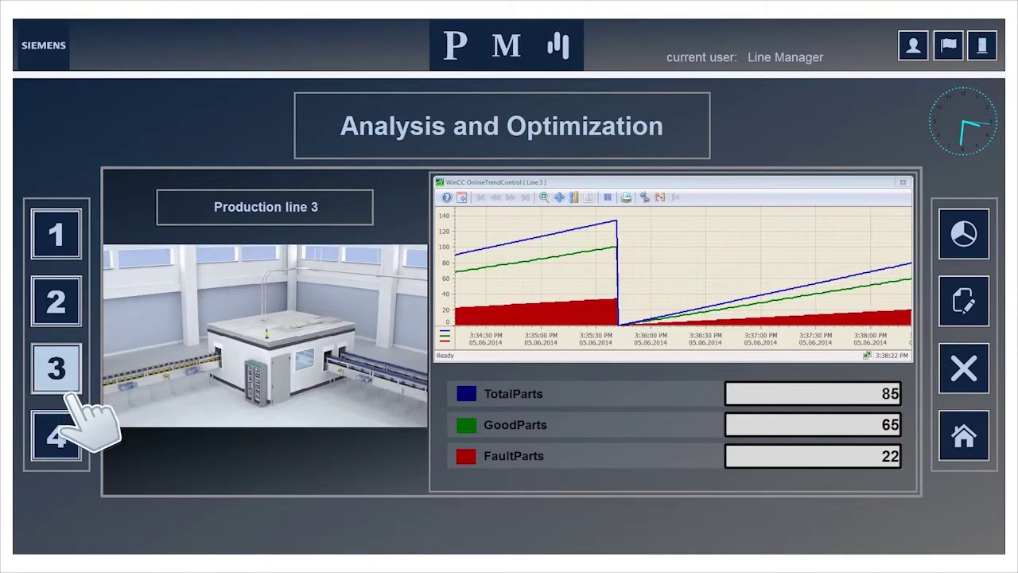
click(72, 445)
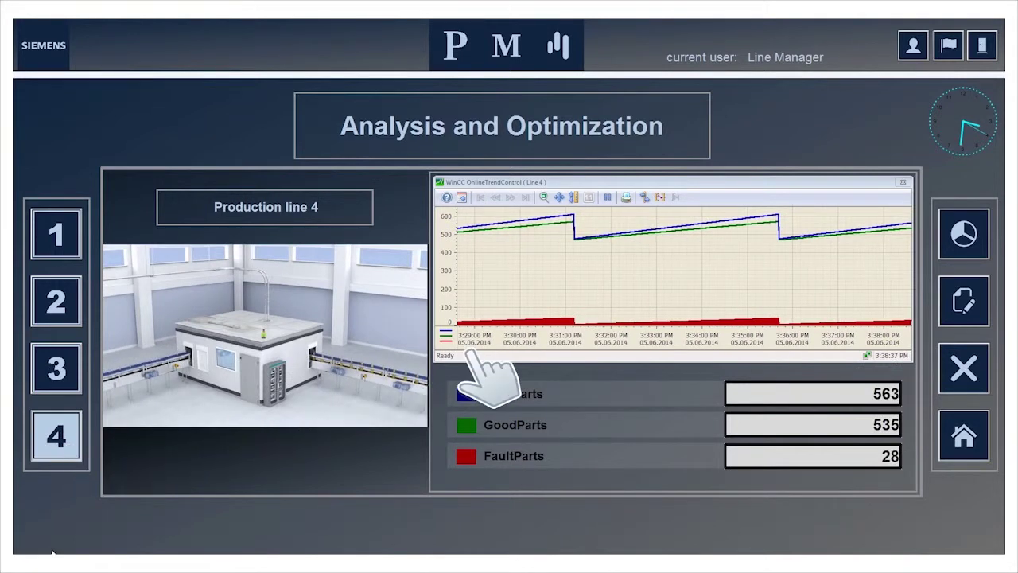
click(965, 232)
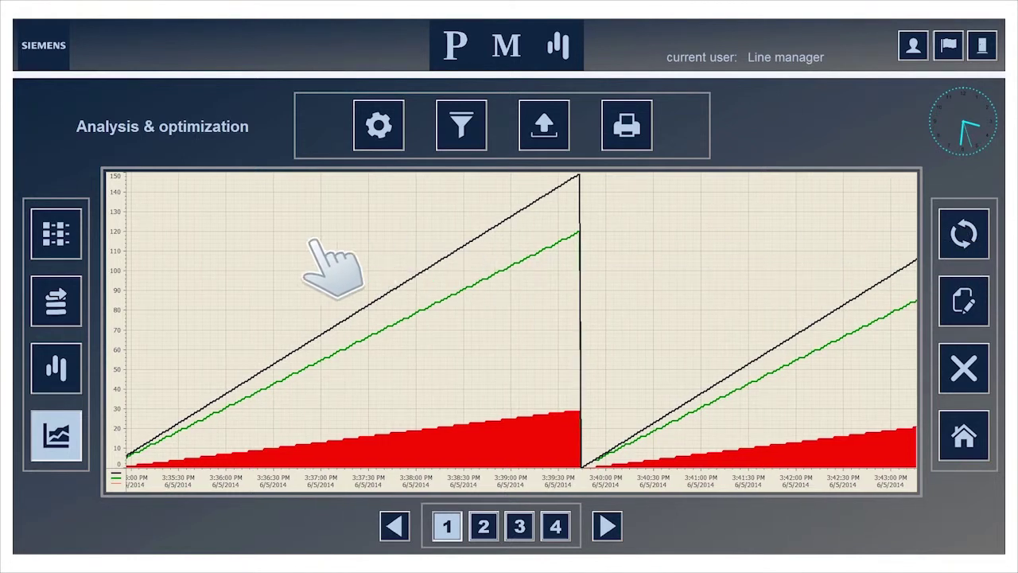
- Show the line data as a Gantt chart, value table and KPI bar chart, then drill into Quality rate
click(56, 243)
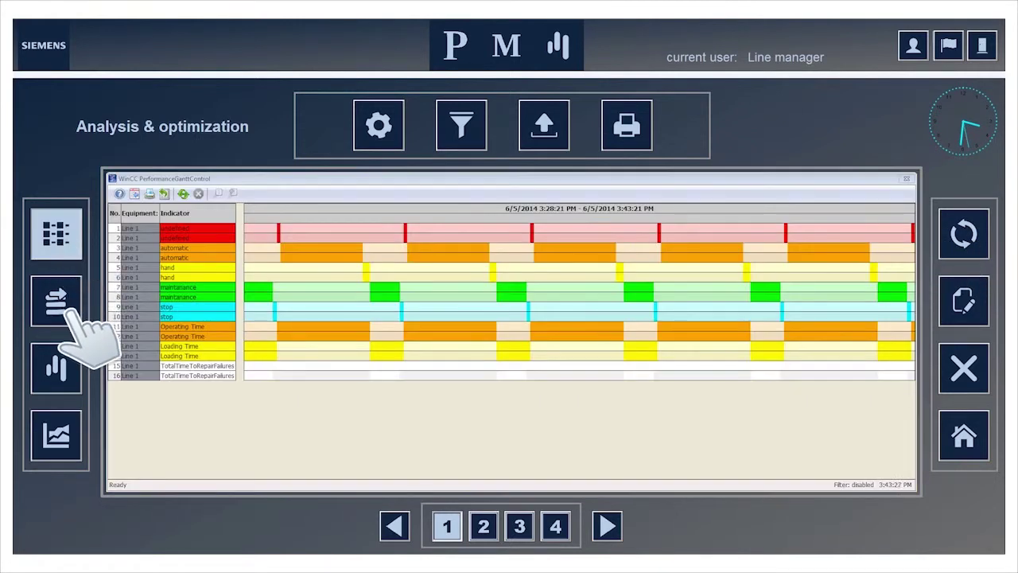
click(75, 312)
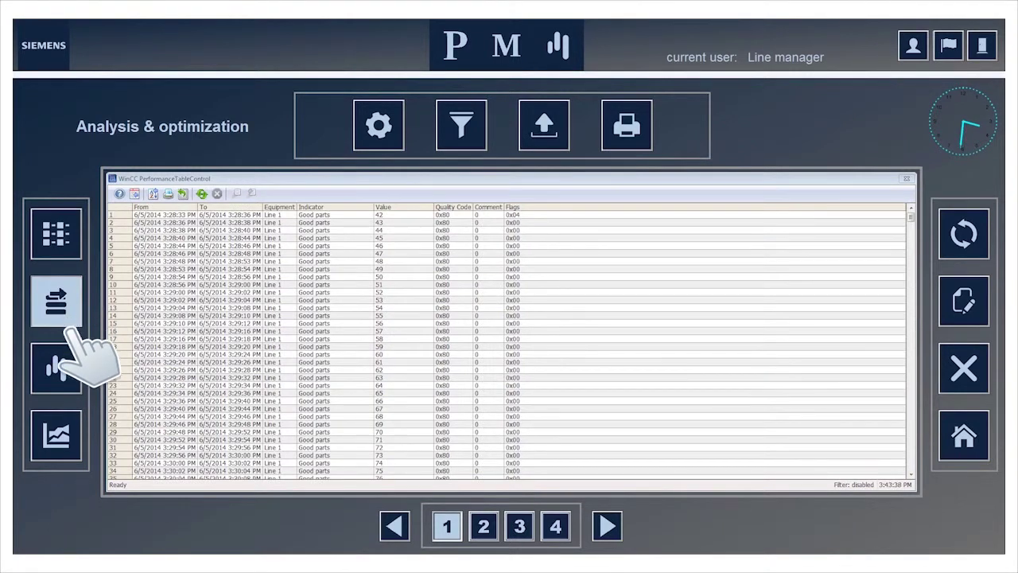
click(70, 380)
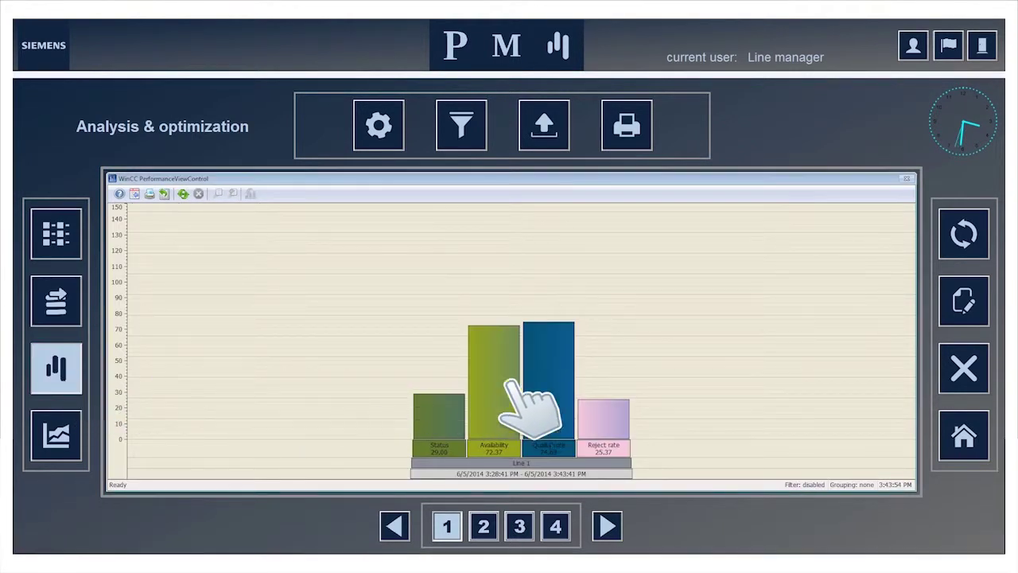
click(545, 386)
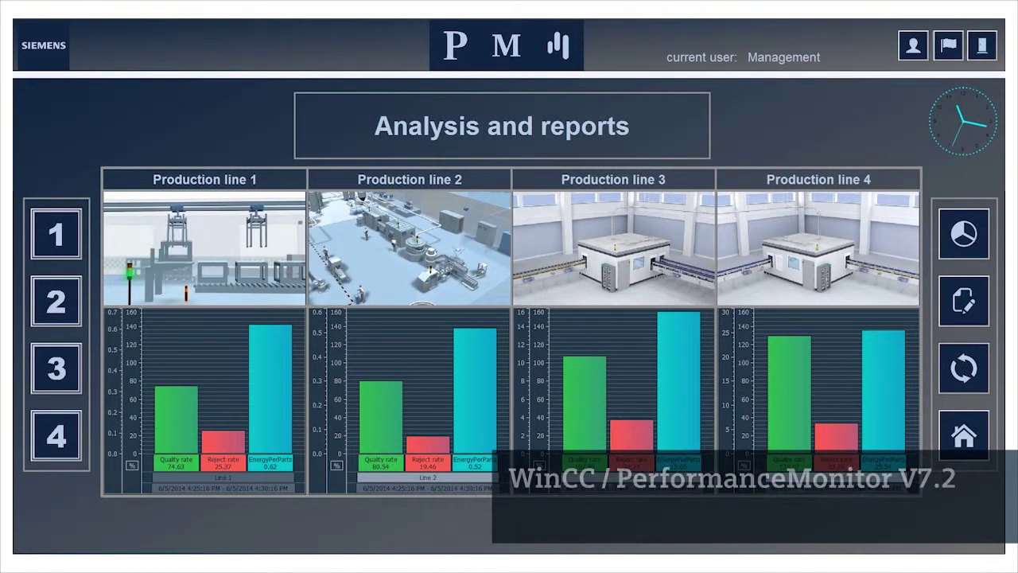
- Switch Production lines 1–4 charts to total and good parts, then open the production trend charts
click(187, 418)
click(387, 418)
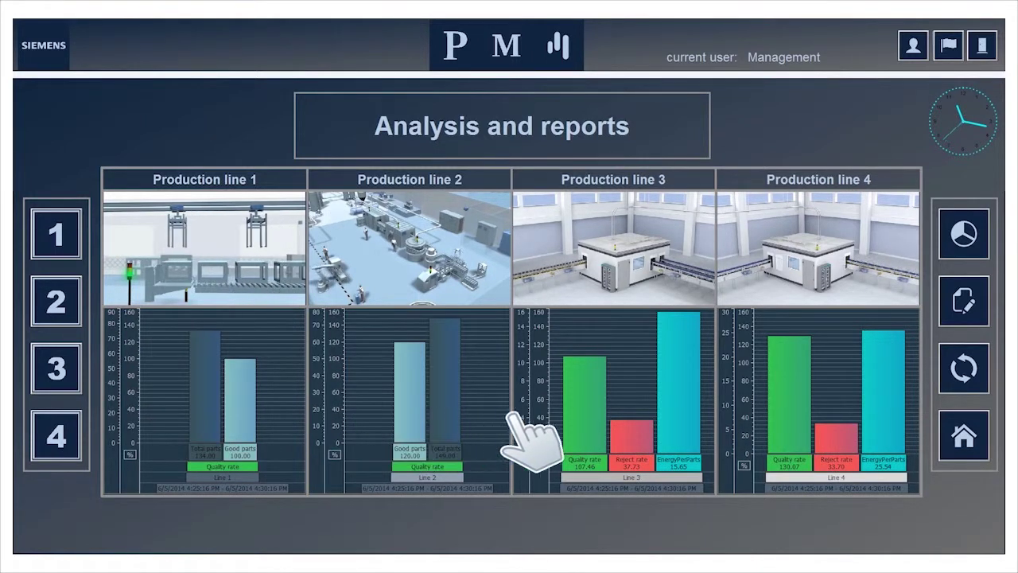
click(579, 418)
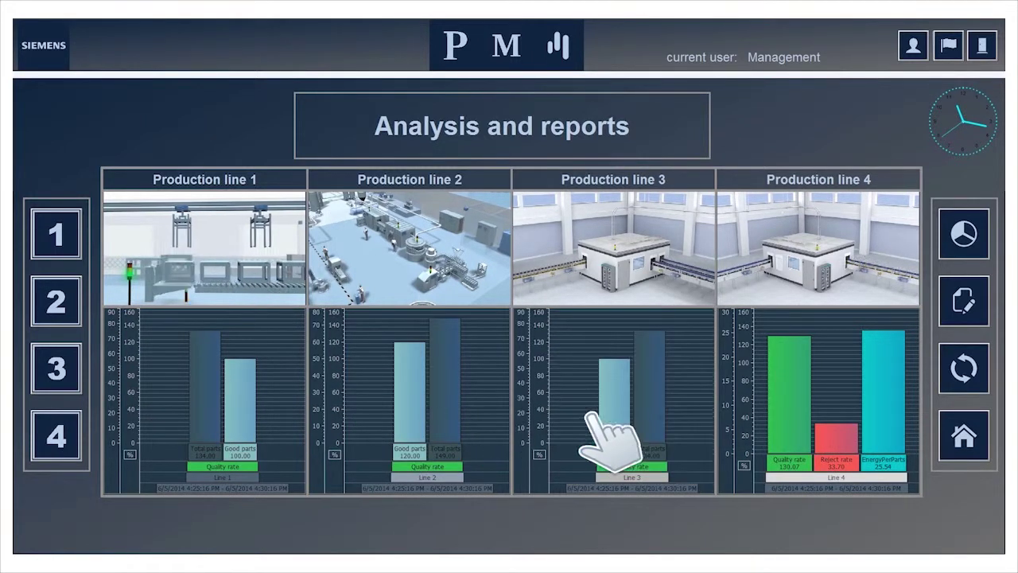
click(794, 416)
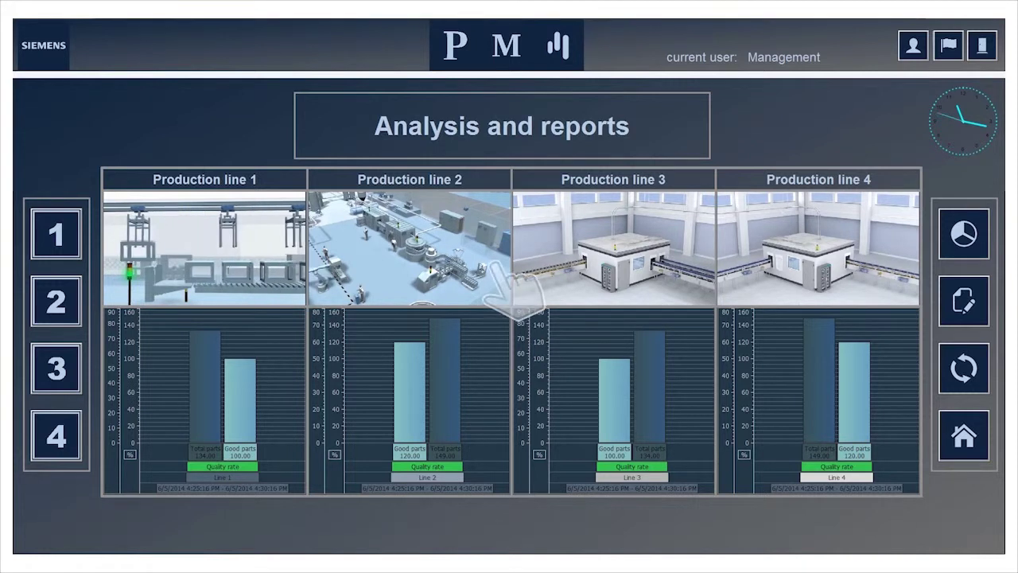
click(964, 234)
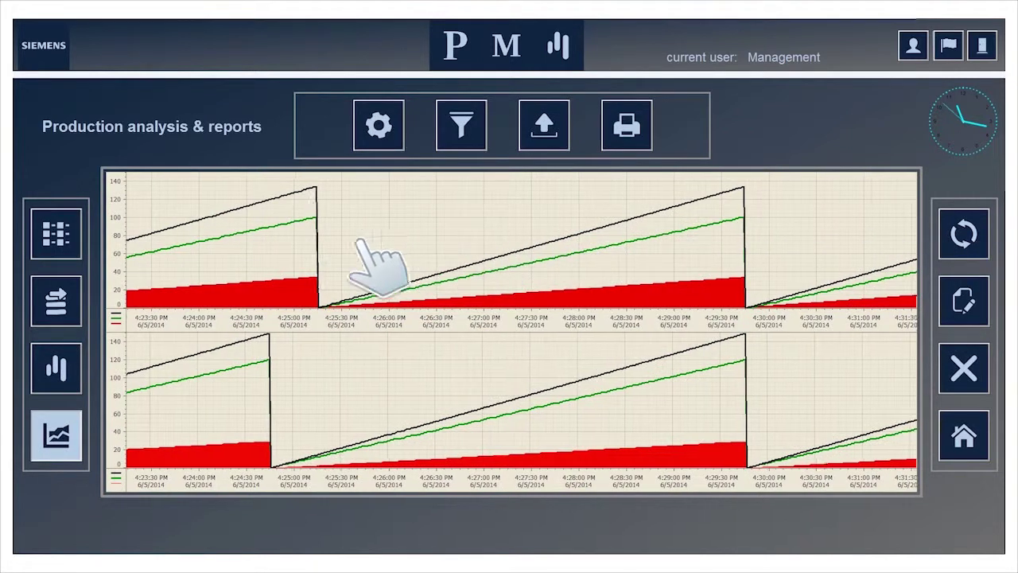
- Show production data as Gantt chart, table, then a Line 1 vs Line 2 per-shift bar chart, panned left
click(60, 237)
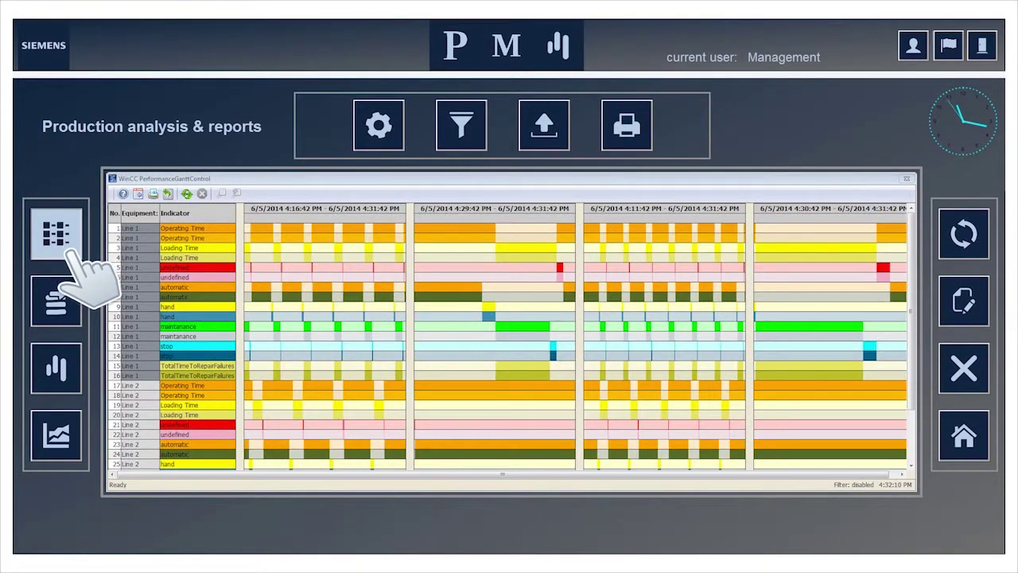
click(59, 307)
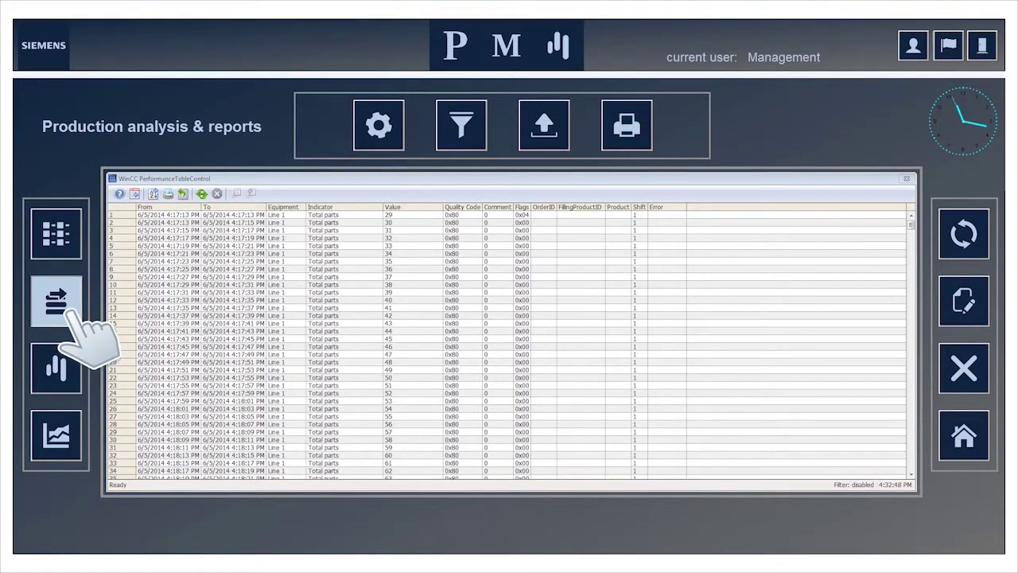
click(70, 378)
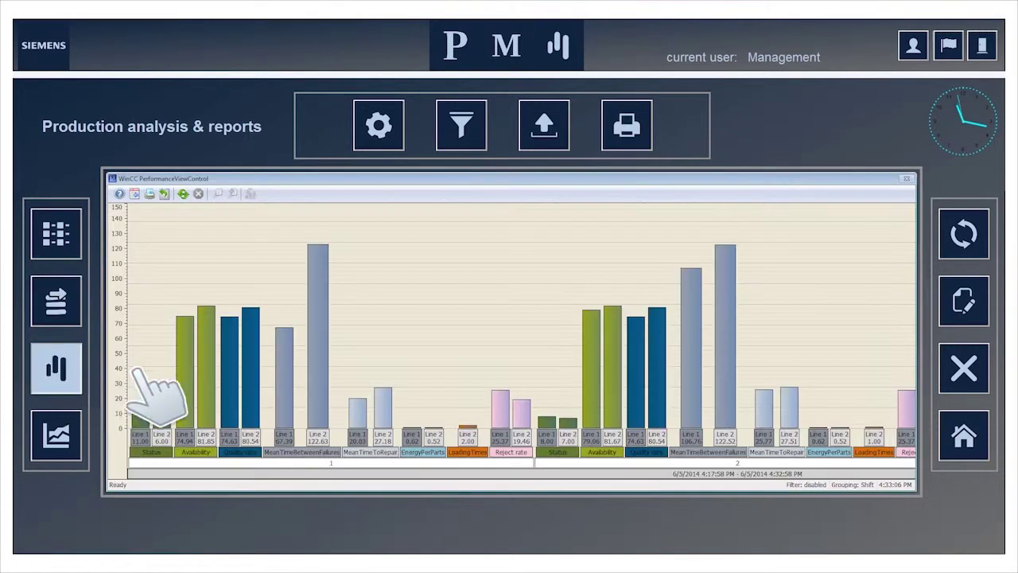
drag(809, 273, 367, 273)
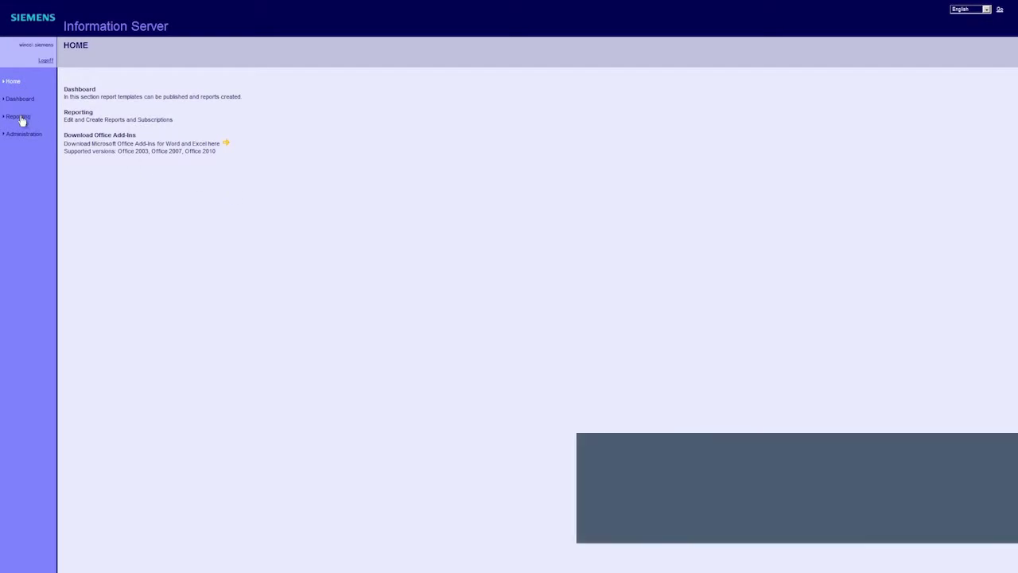
- Open the PerformanceMonitor Gantt View report template in Reporting
click(21, 118)
click(127, 126)
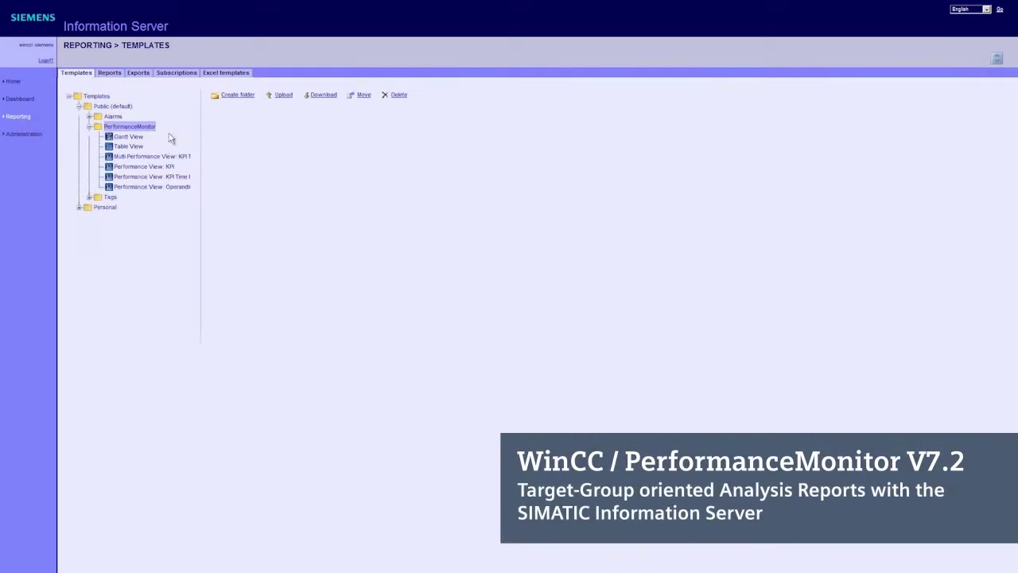
click(133, 138)
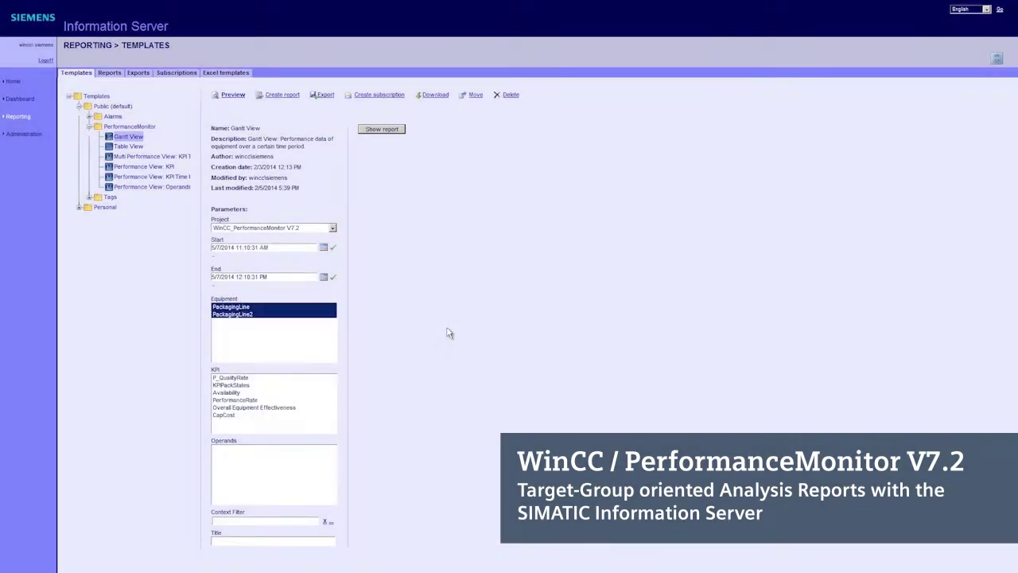
- Select all KPIs and all operands in the report's parameter lists
drag(252, 379, 251, 415)
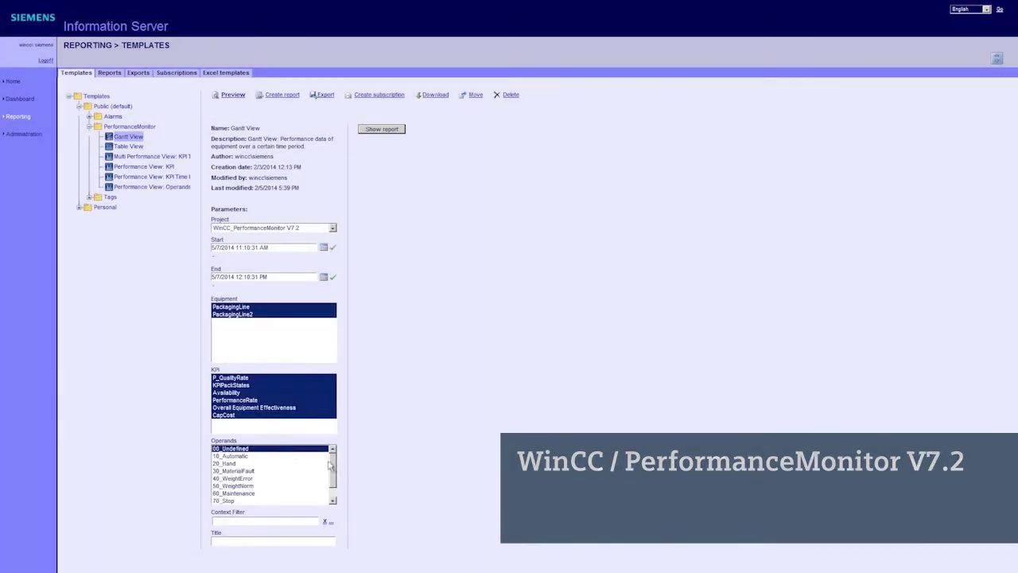
scroll(334, 477, down, 3)
drag(239, 500, 523, 438)
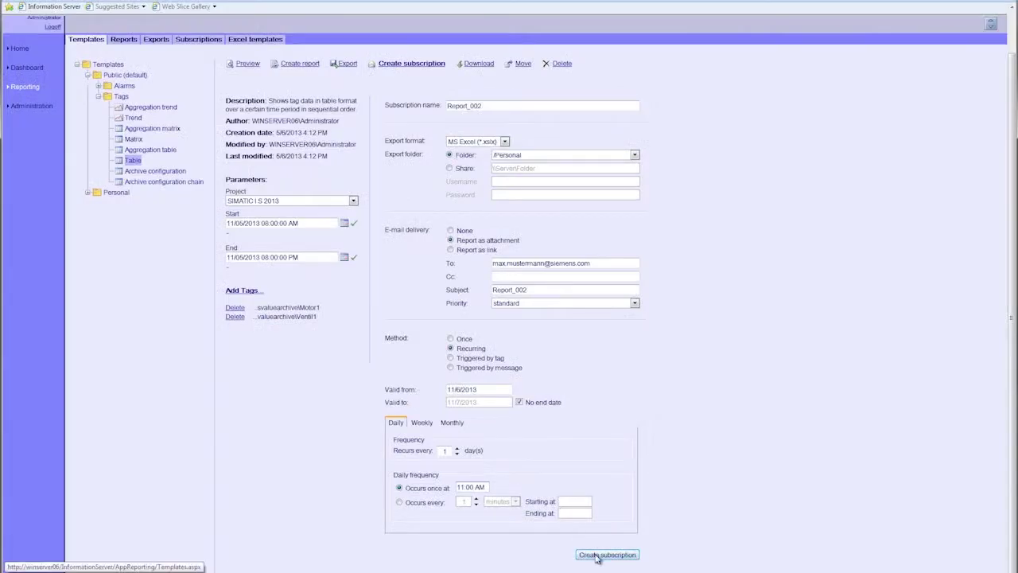
- Create the Report_002 subscription and confirm it is listed beside Report_001
click(596, 556)
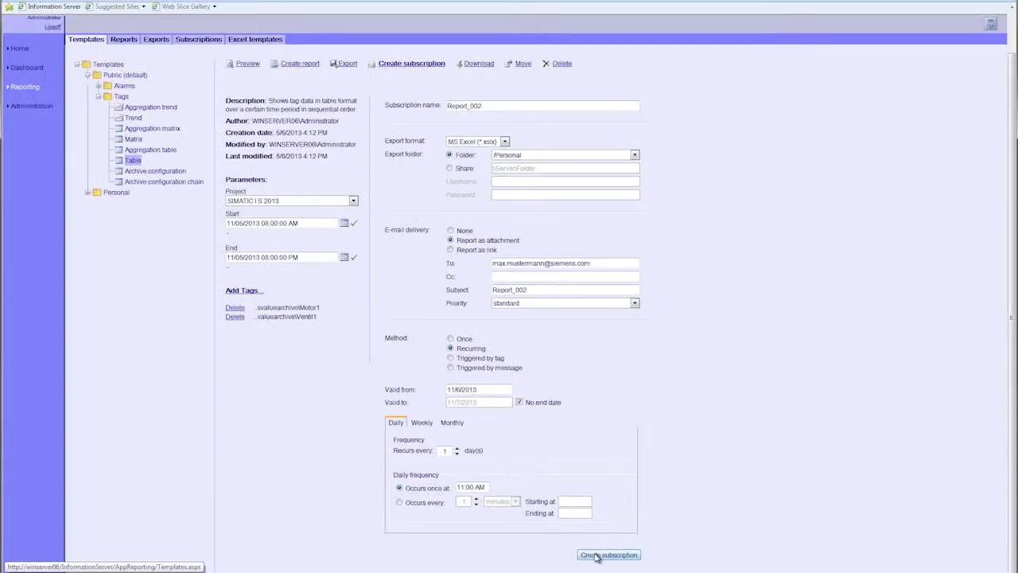
click(203, 40)
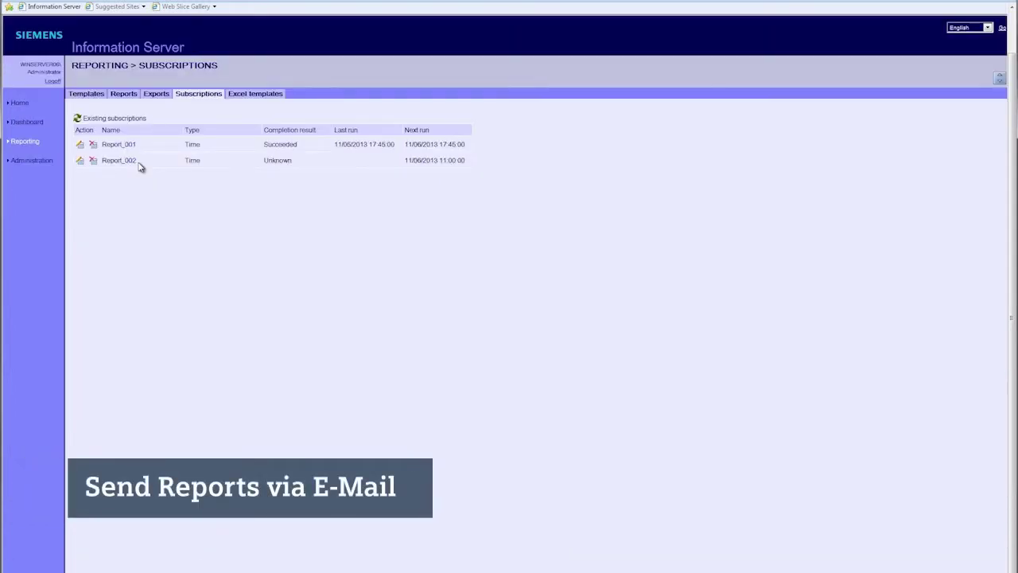